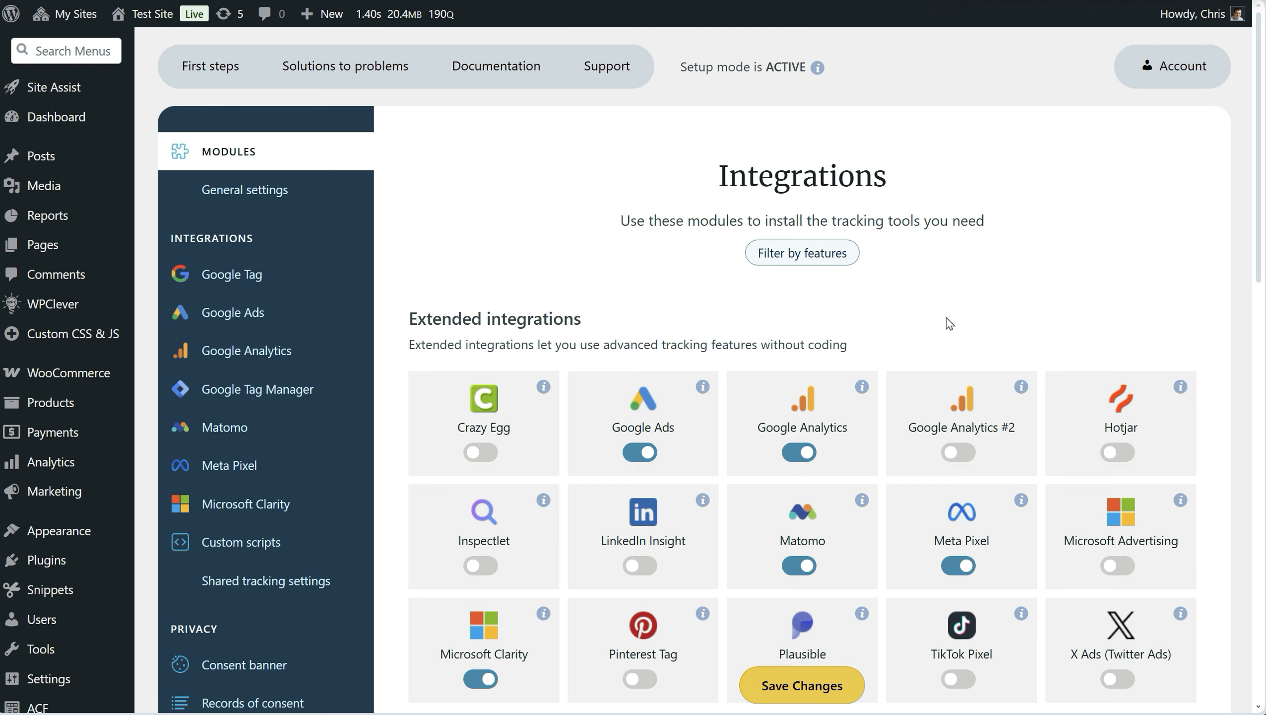
Review the available integration, privacy and extension modules on the Modules page.
scroll(1151, 451, "down", 8)
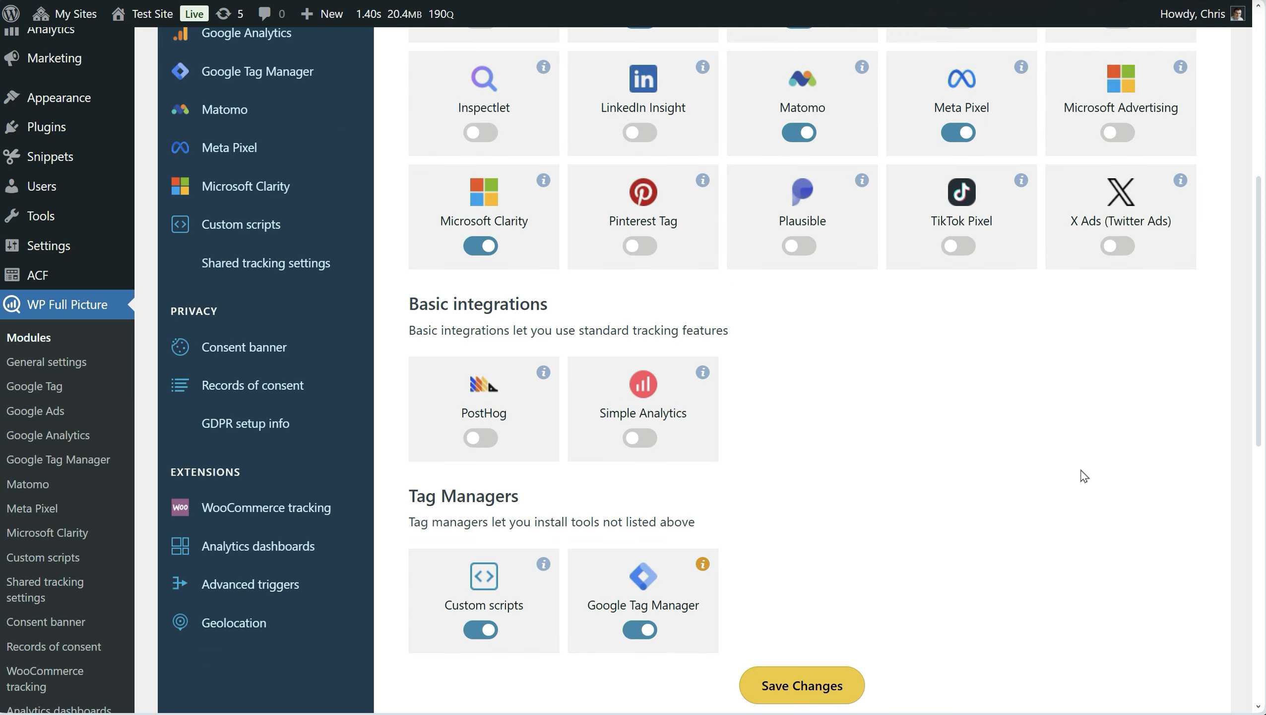
scroll(939, 480, "down", 4)
scroll(1121, 334, "up", 12)
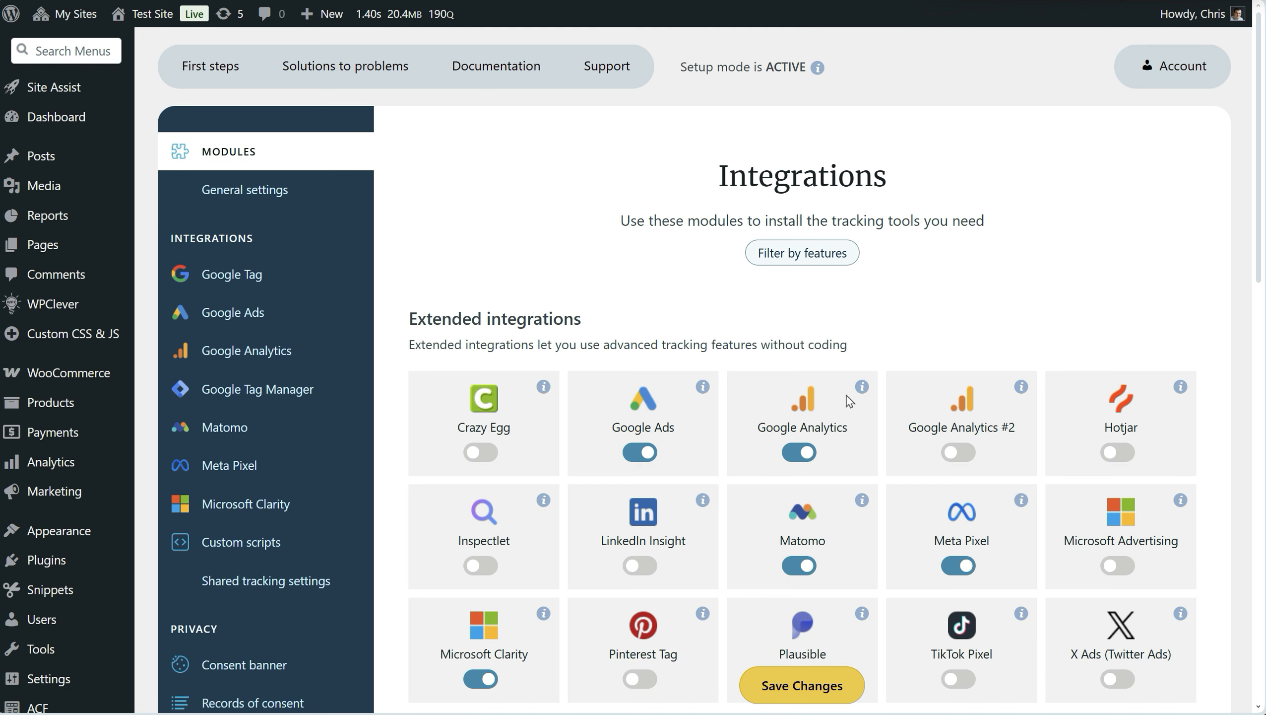
scroll(910, 412, "down", 5)
scroll(911, 412, "down", 12)
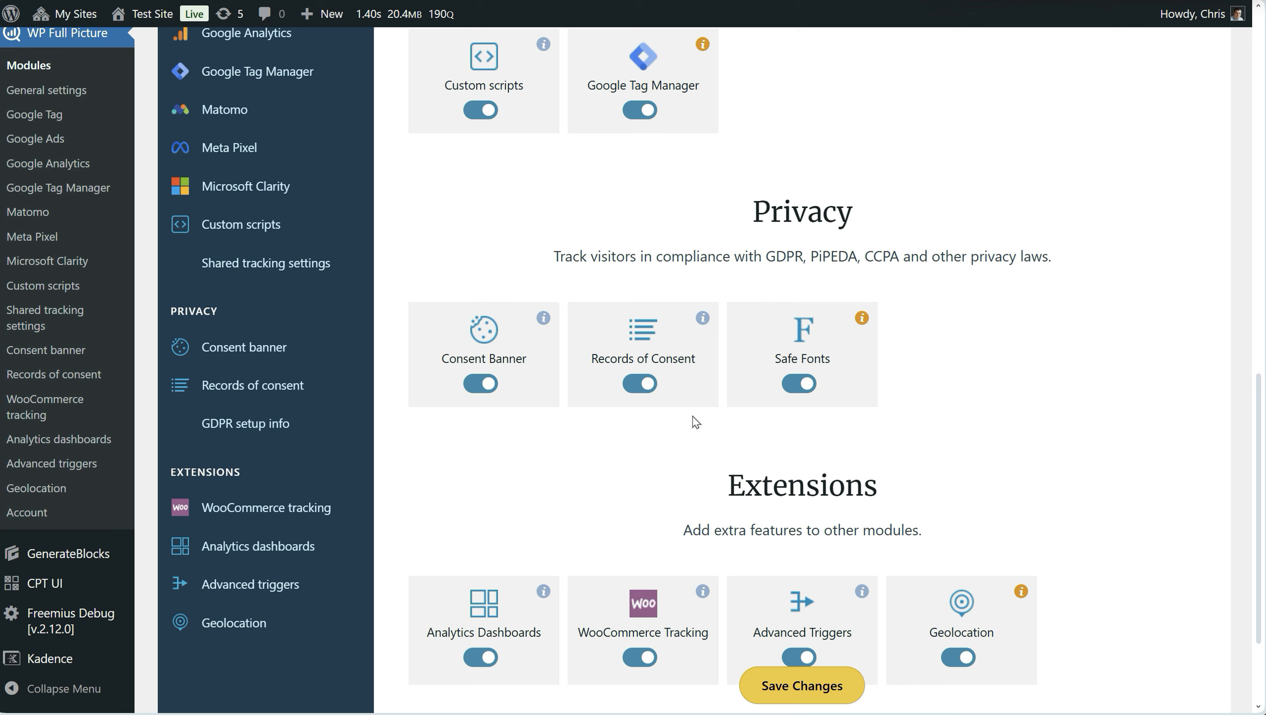
scroll(770, 421, "down", 2)
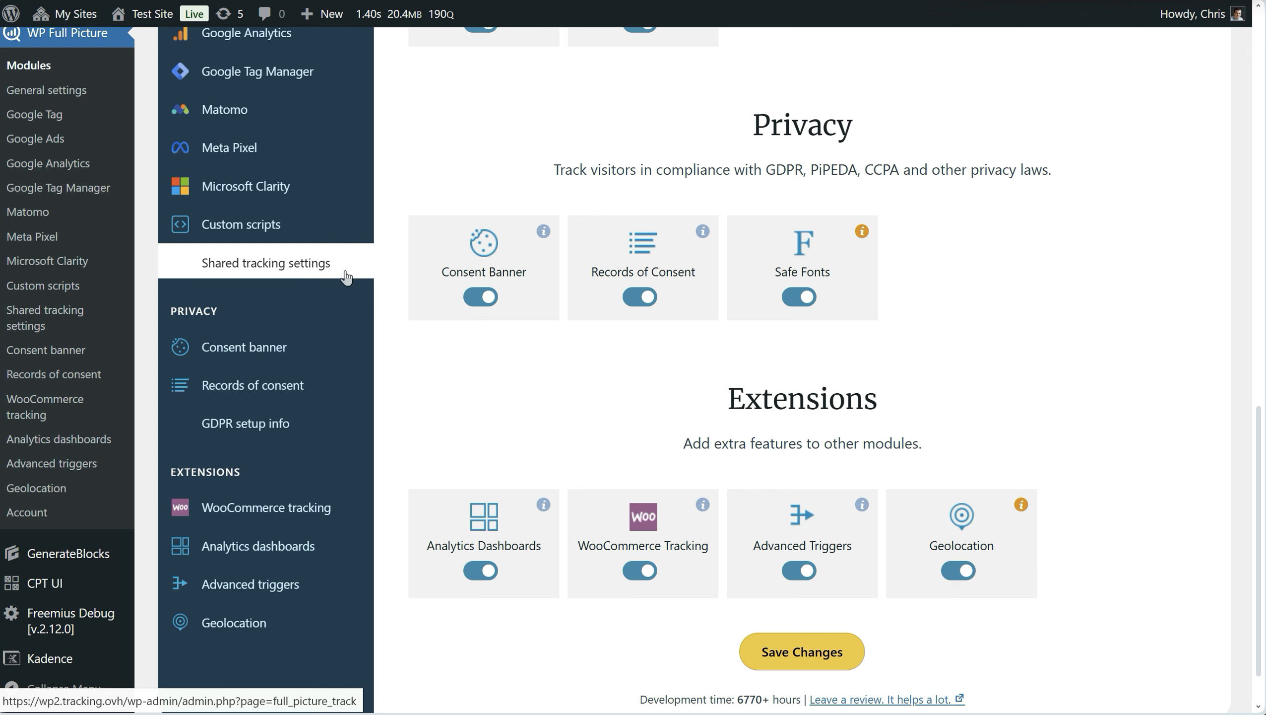
scroll(392, 372, "up", 10)
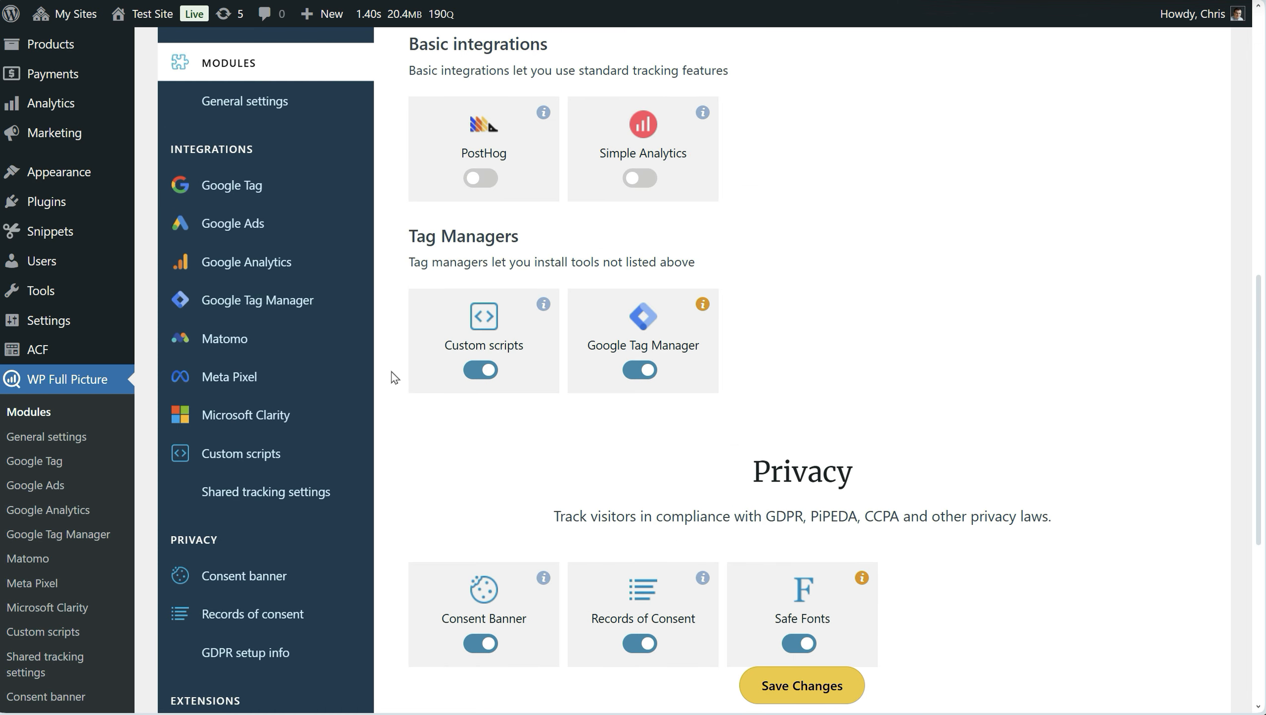
scroll(393, 377, "up", 5)
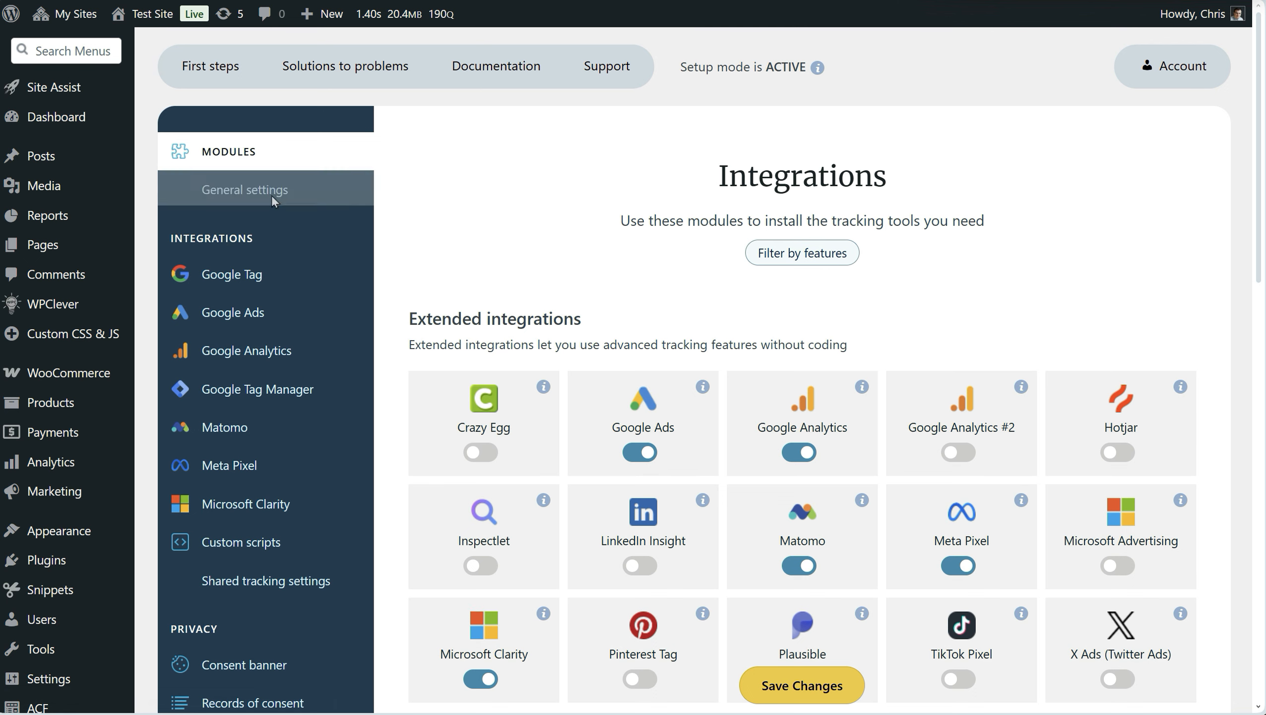
Go through the general settings for setup mode, tracking exclusions, meta tags, performance and backups.
left_click(302, 200)
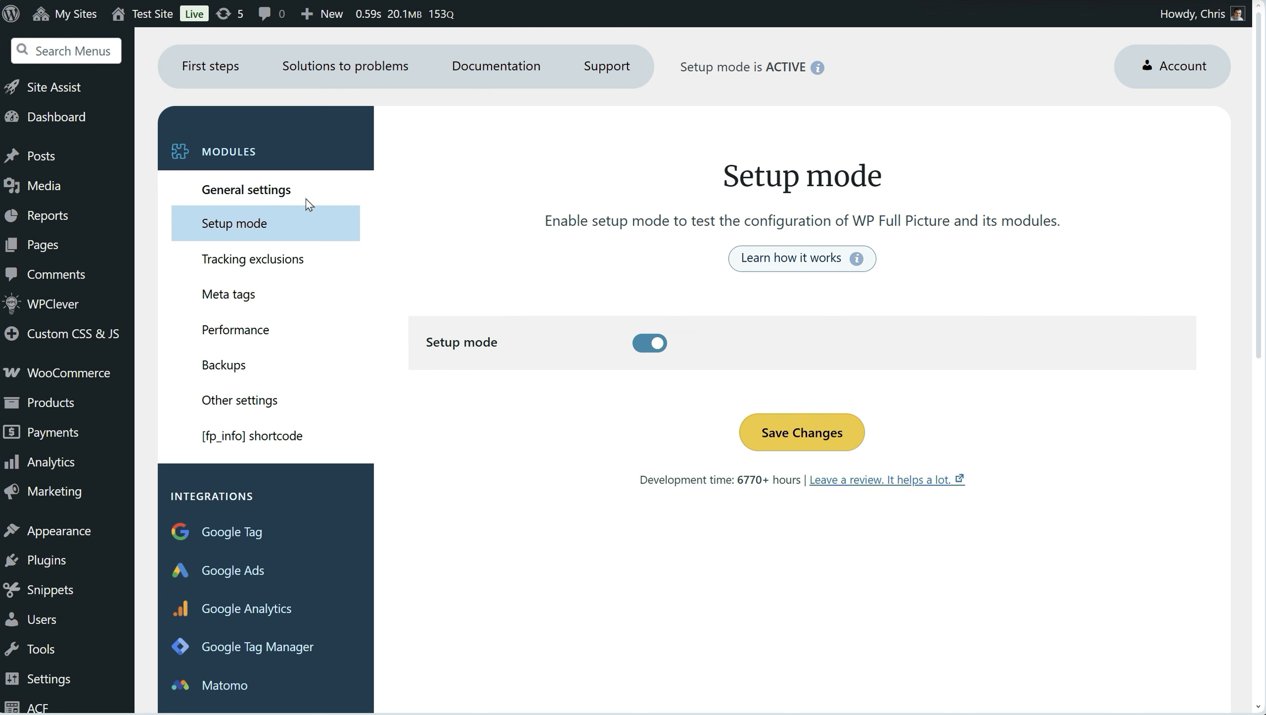
left_click(340, 275)
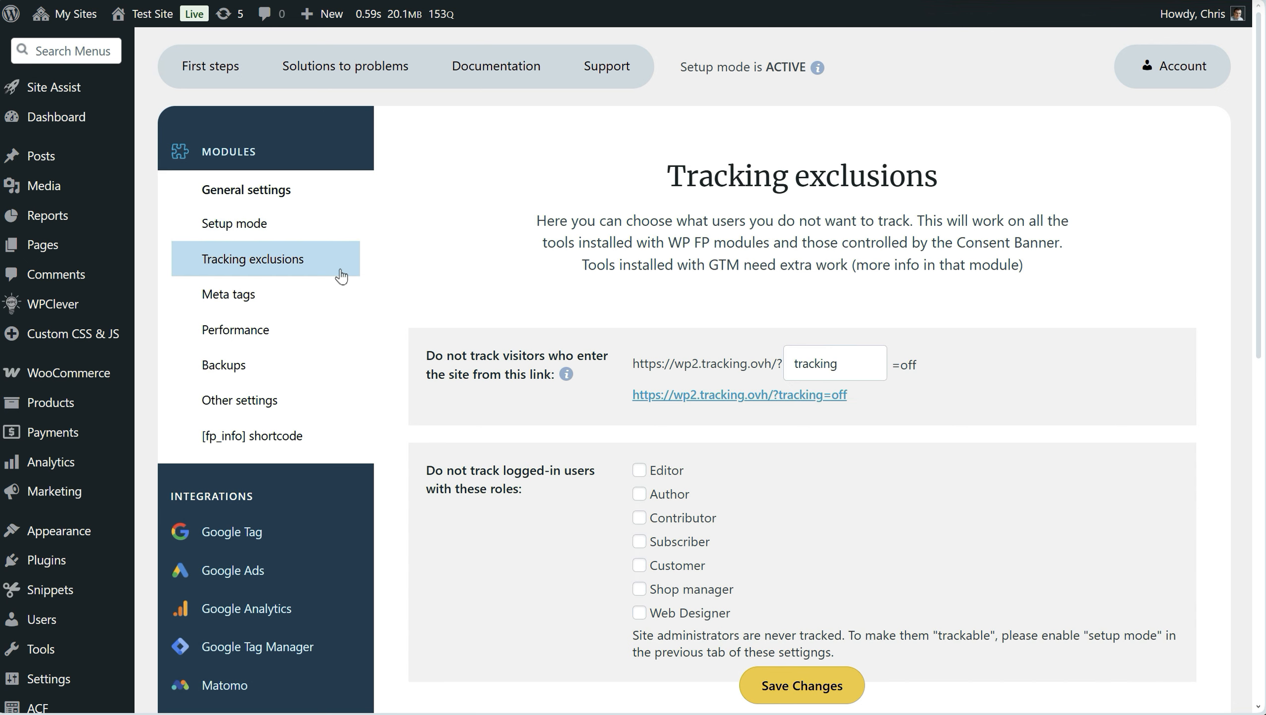
left_click(345, 306)
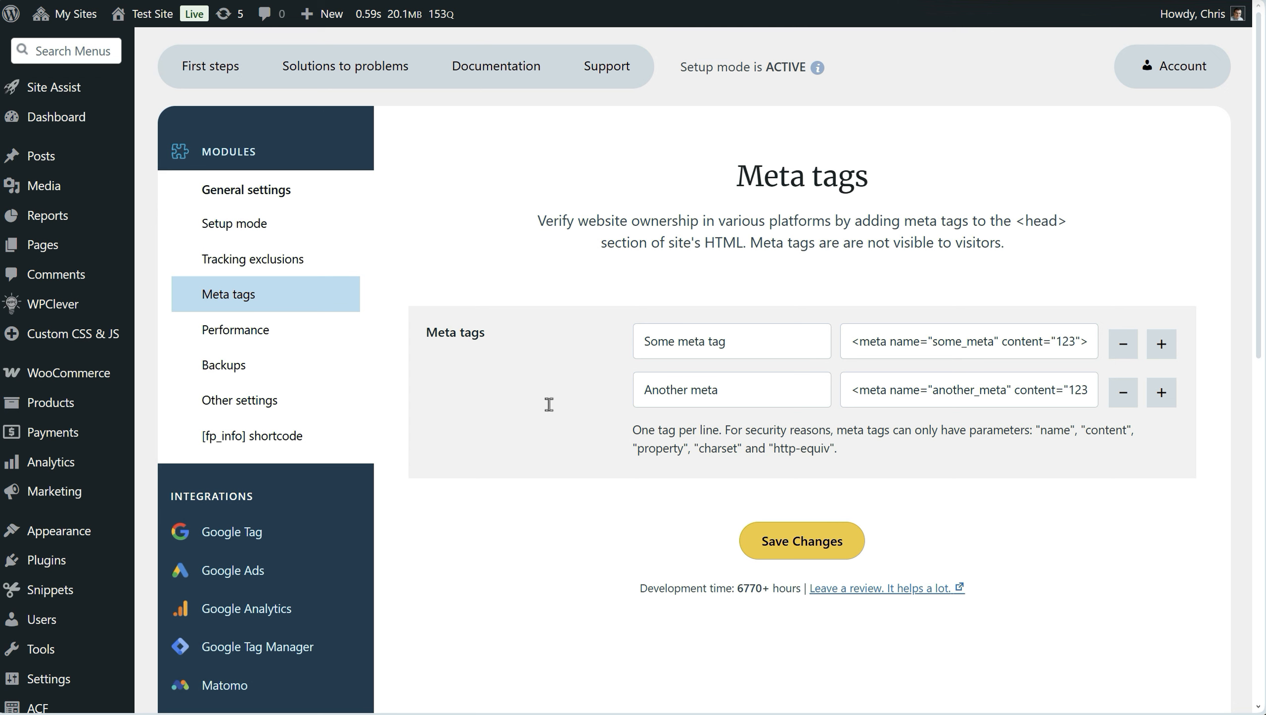
left_click(324, 343)
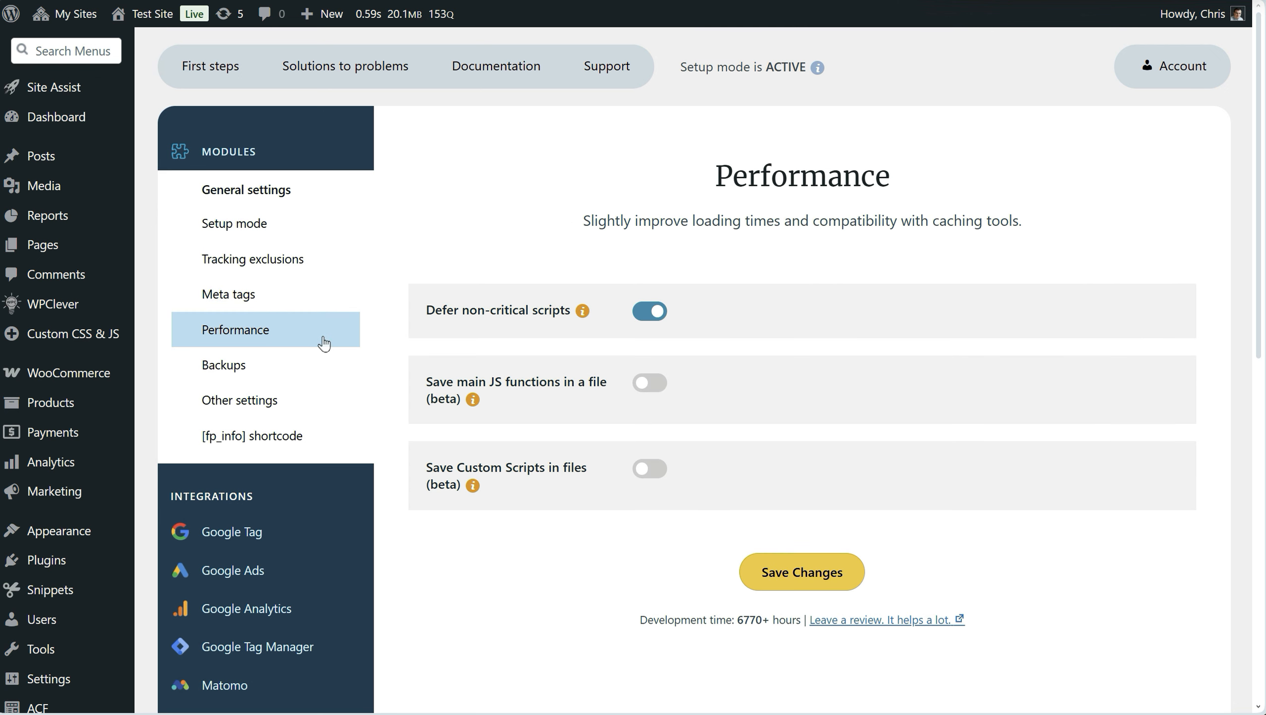
left_click(328, 377)
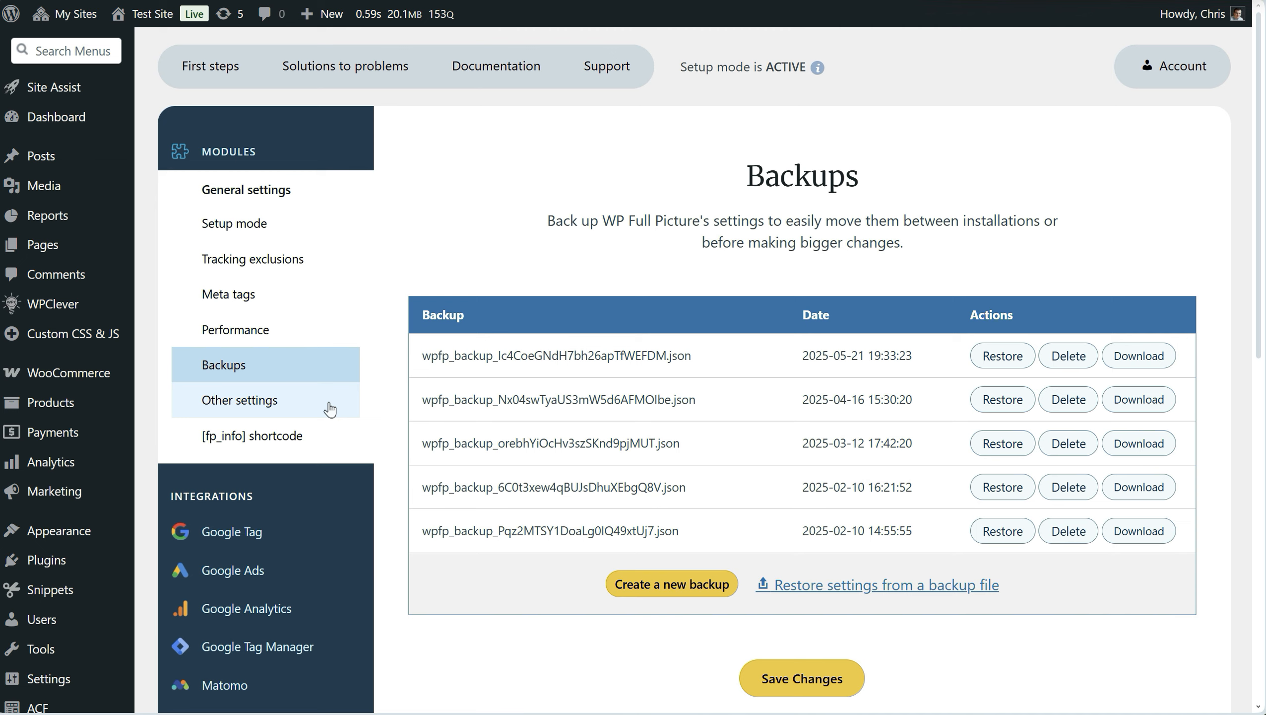
Examine the Other settings section and the [fp_info] shortcode section with its list of tracking tools.
left_click(330, 408)
scroll(406, 428, "down", 1)
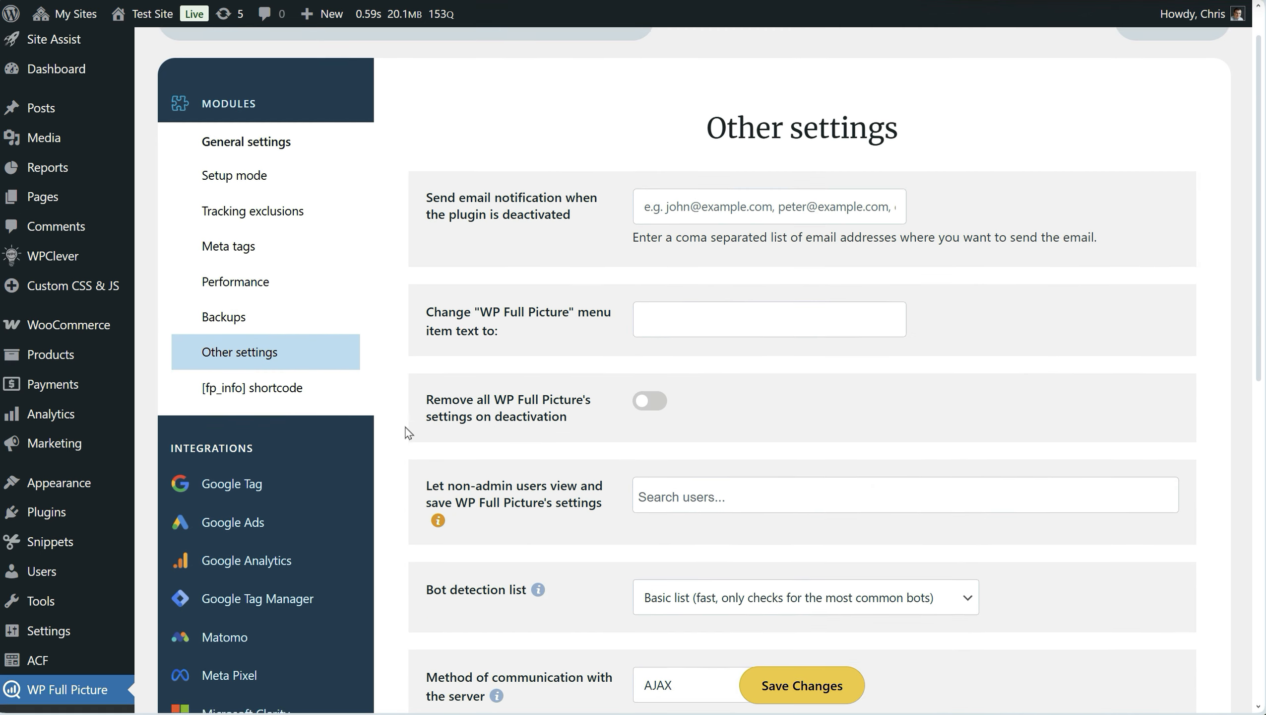
scroll(406, 430, "up", 1)
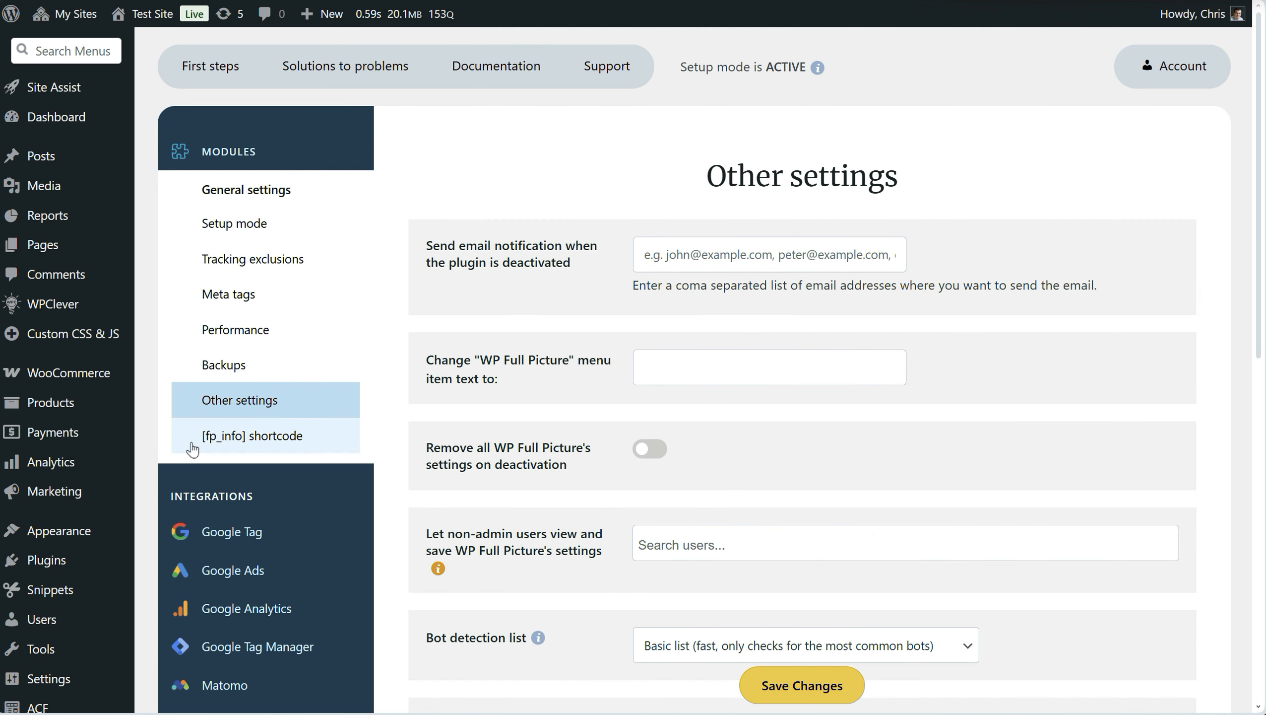
left_click(303, 443)
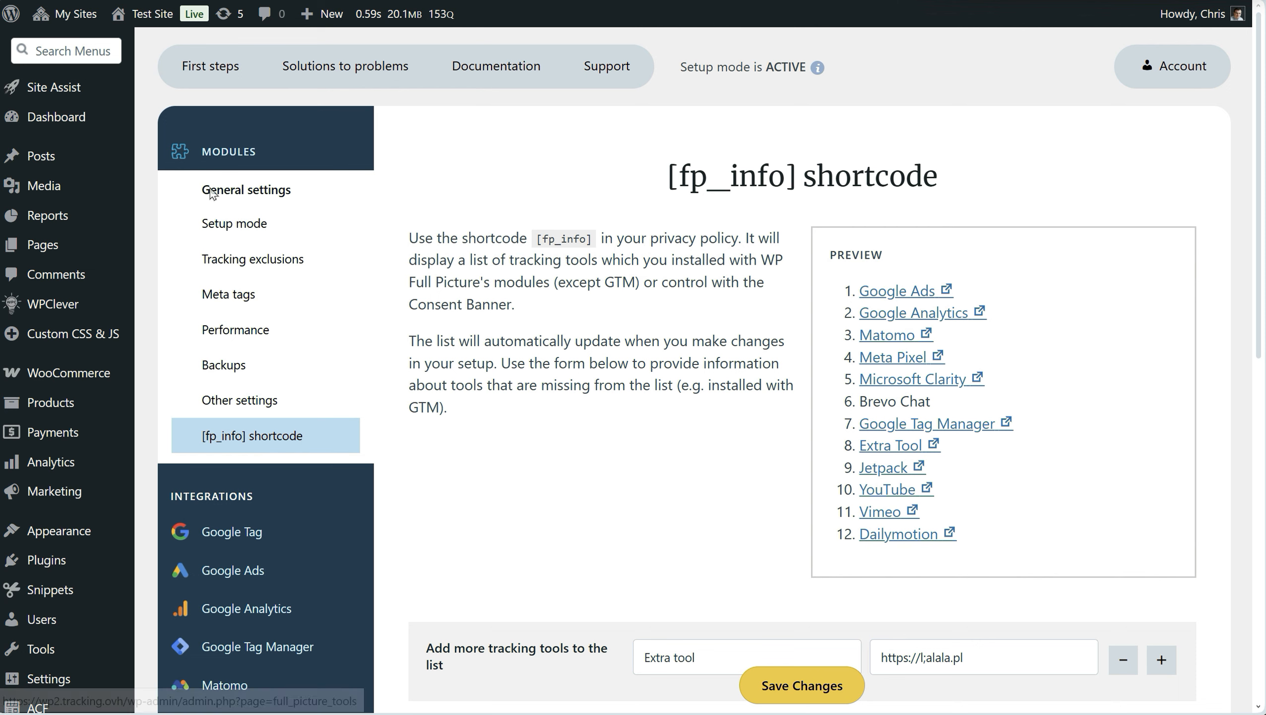
scroll(395, 406, "down", 3)
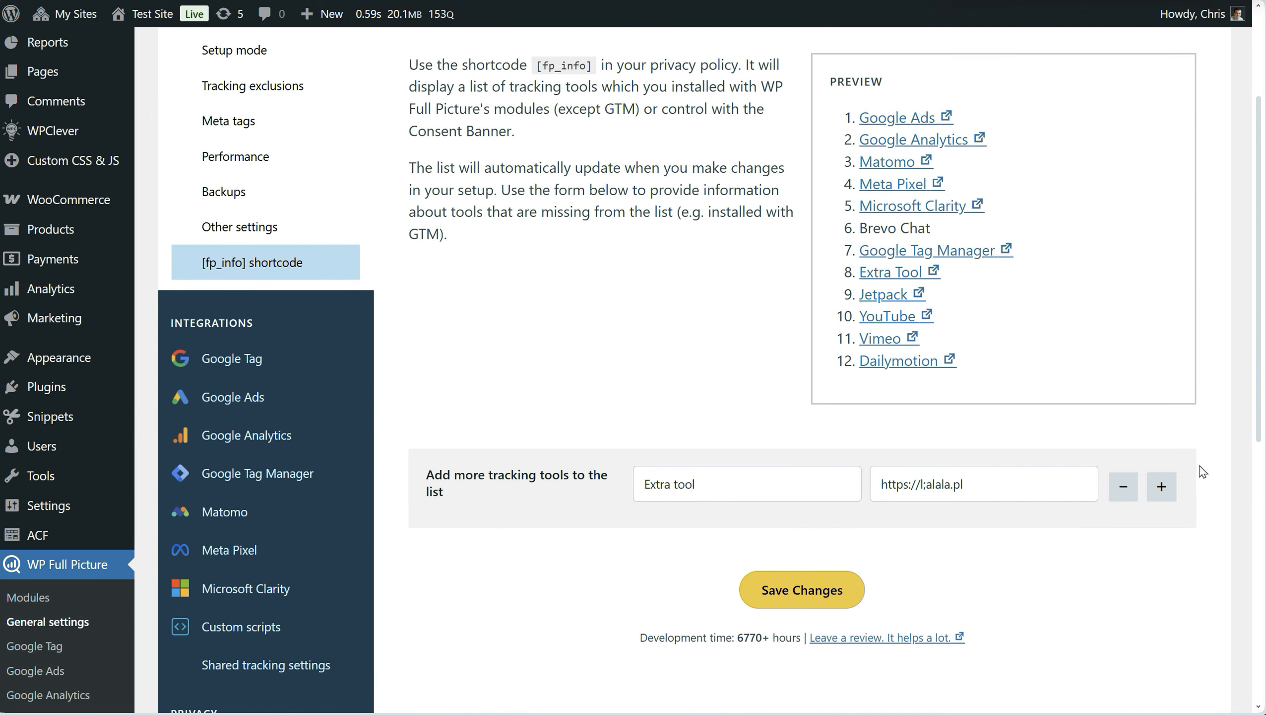
scroll(1205, 470, "up", 3)
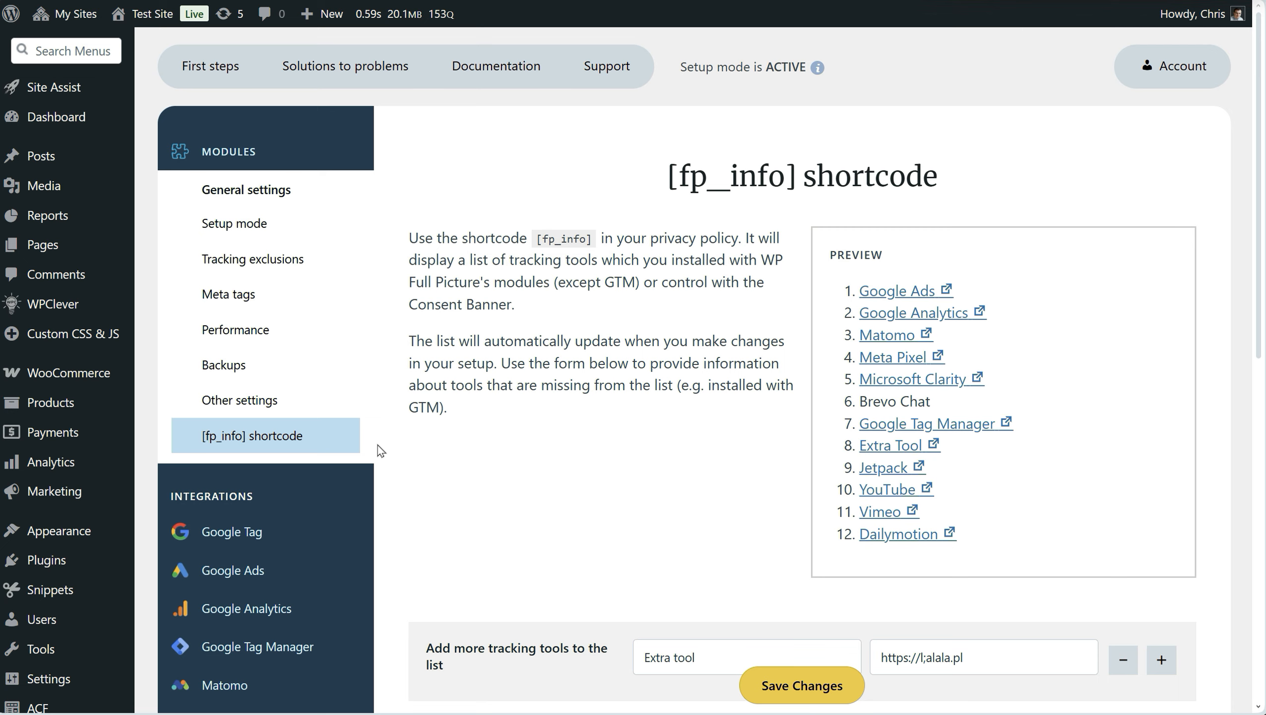
scroll(380, 443, "down", 3)
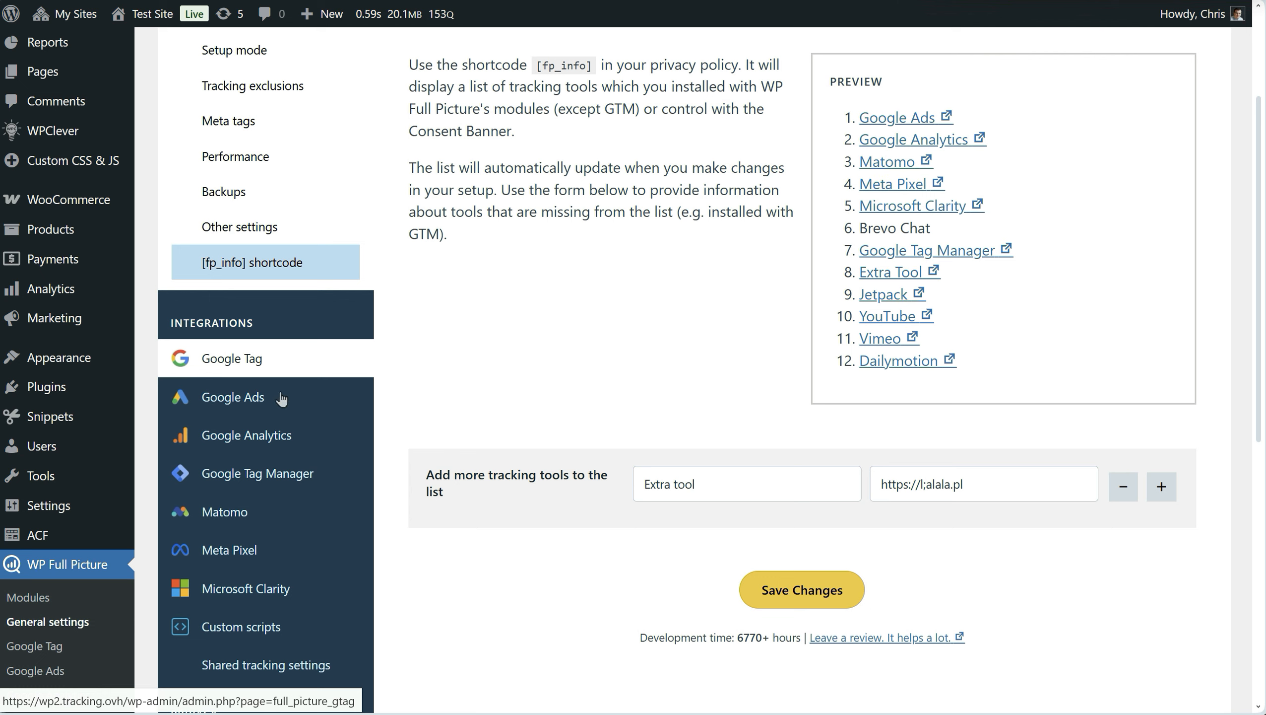
scroll(395, 433, "up", 3)
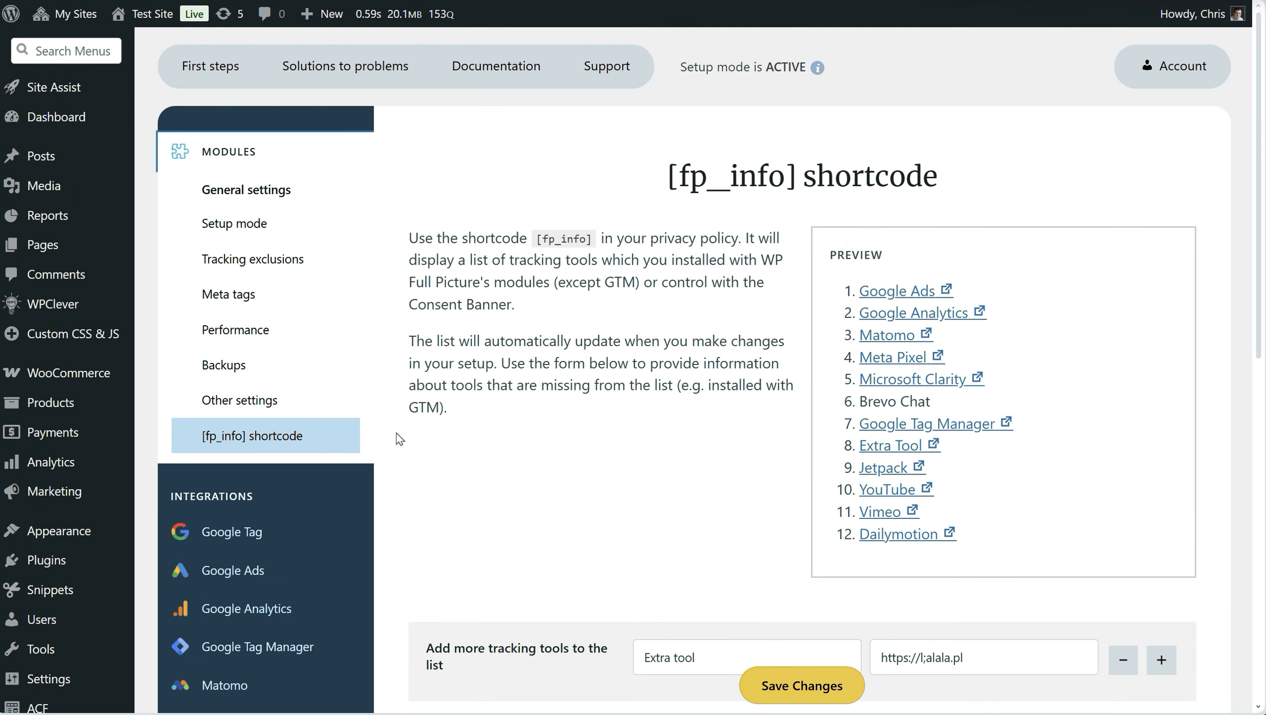
View the Google Tag settings shared by Google Analytics and Google Ads.
scroll(899, 550, "down", 1)
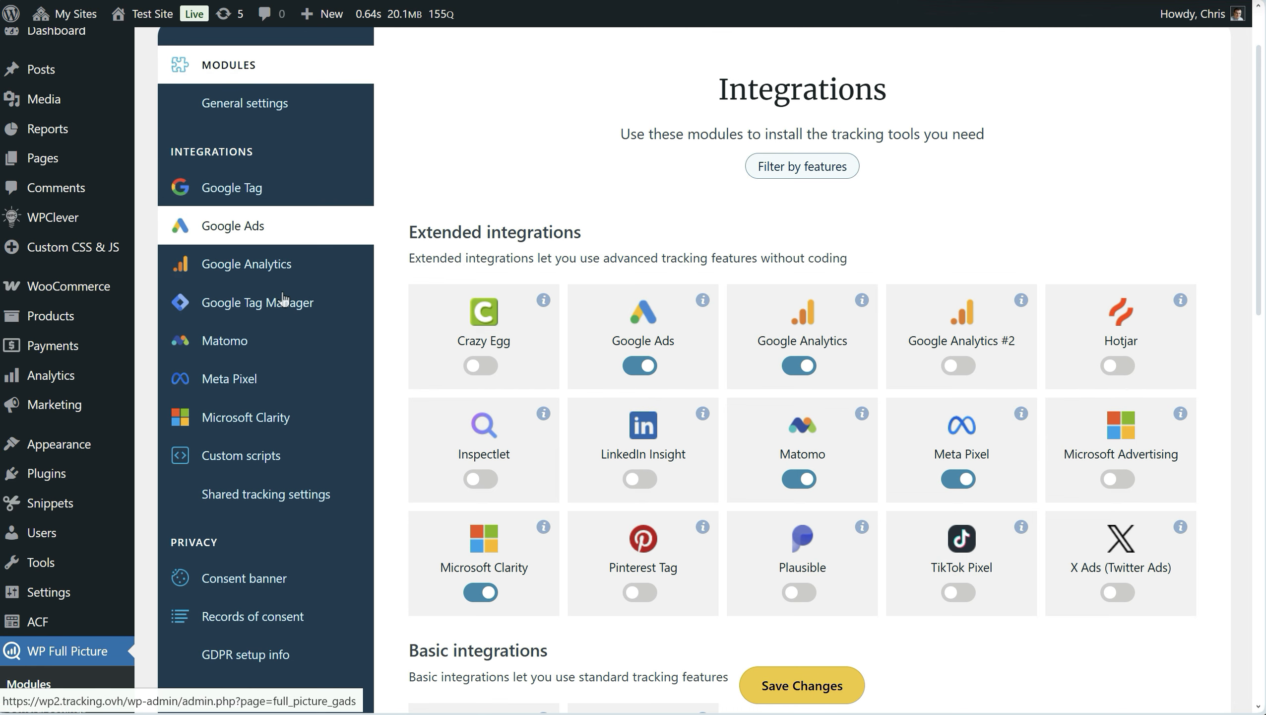
left_click(285, 199)
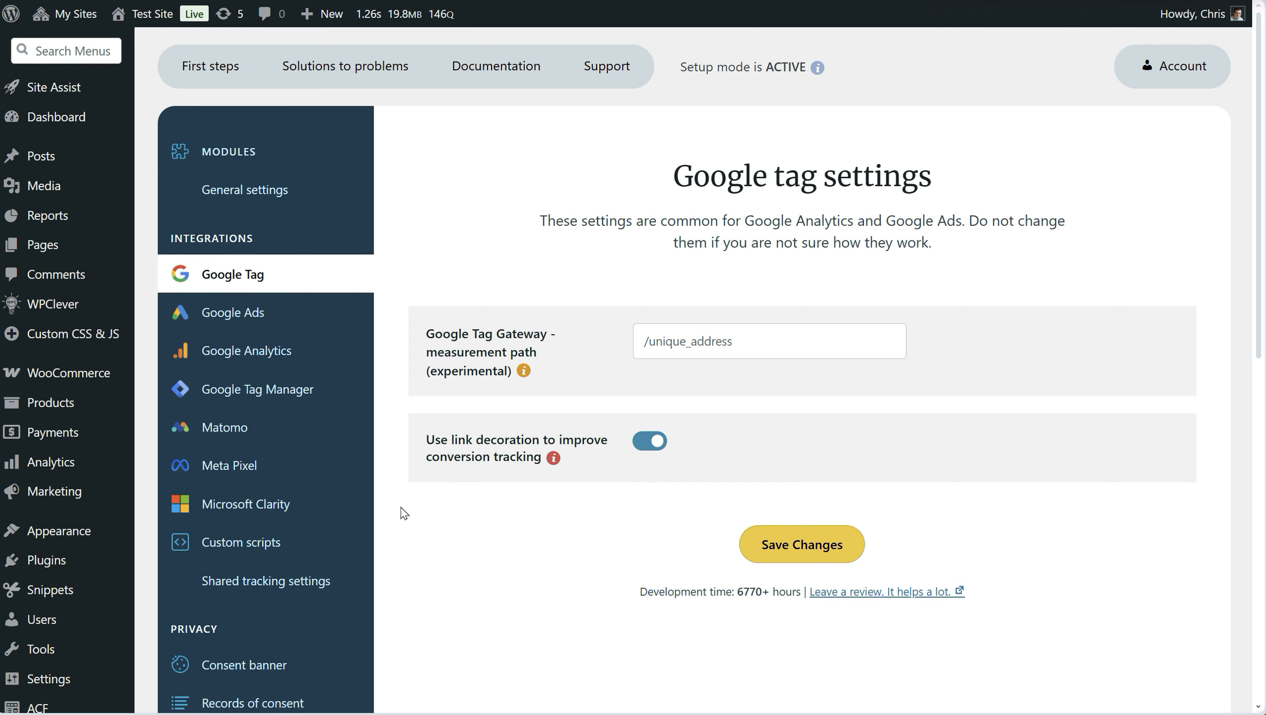
Review the shared tracking settings, covering extra tracking functions, tracking improvements and default settings.
left_click(323, 581)
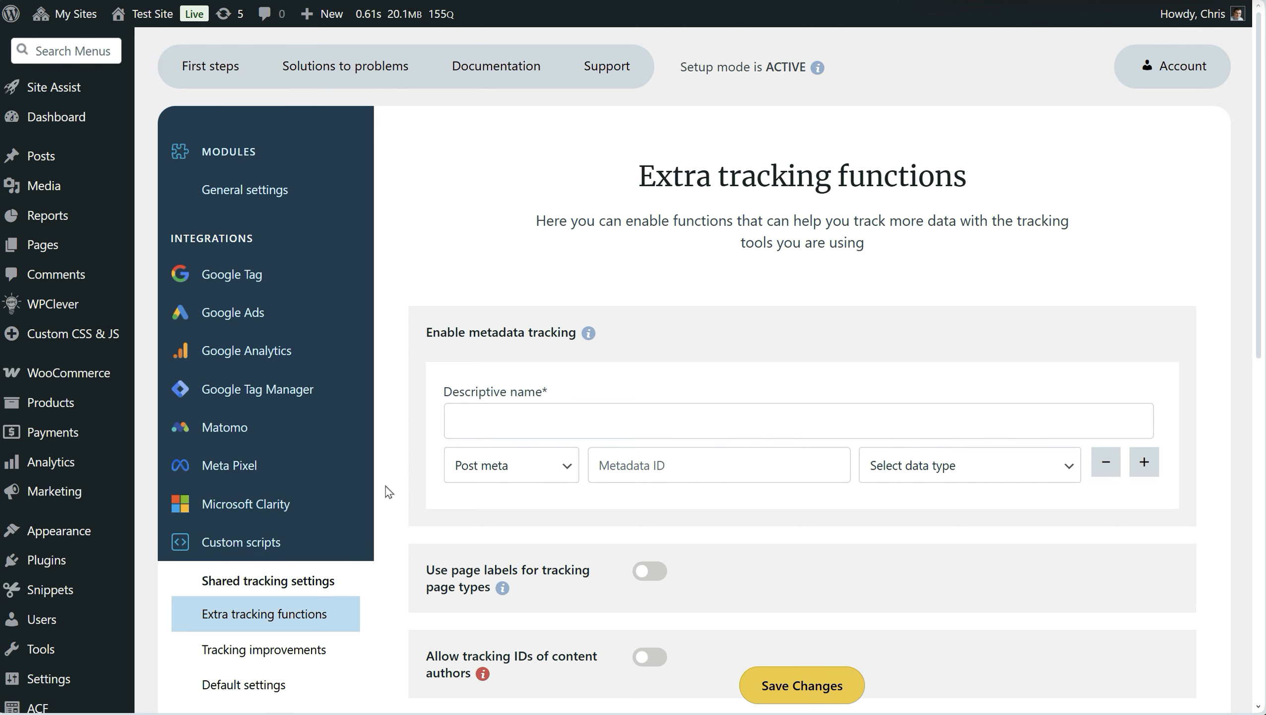
scroll(386, 486, "down", 1)
scroll(407, 488, "up", 1)
scroll(385, 465, "down", 2)
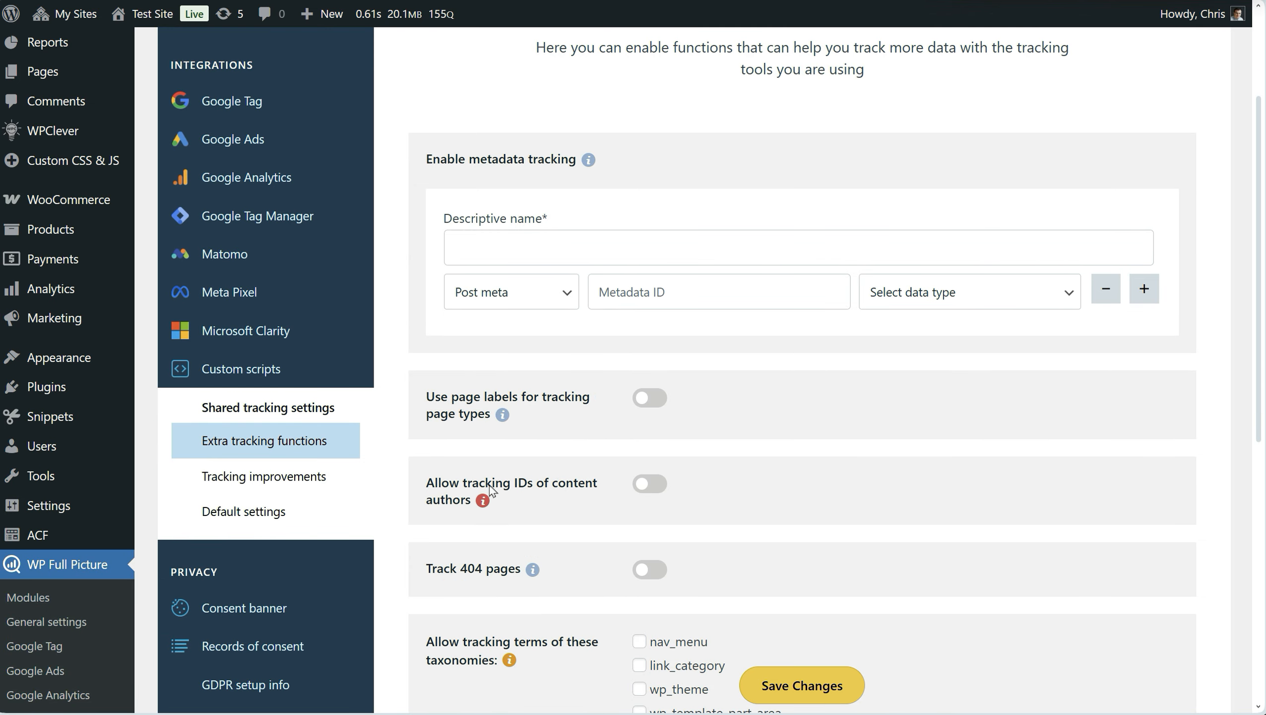
left_click(329, 478)
scroll(360, 400, "up", 1)
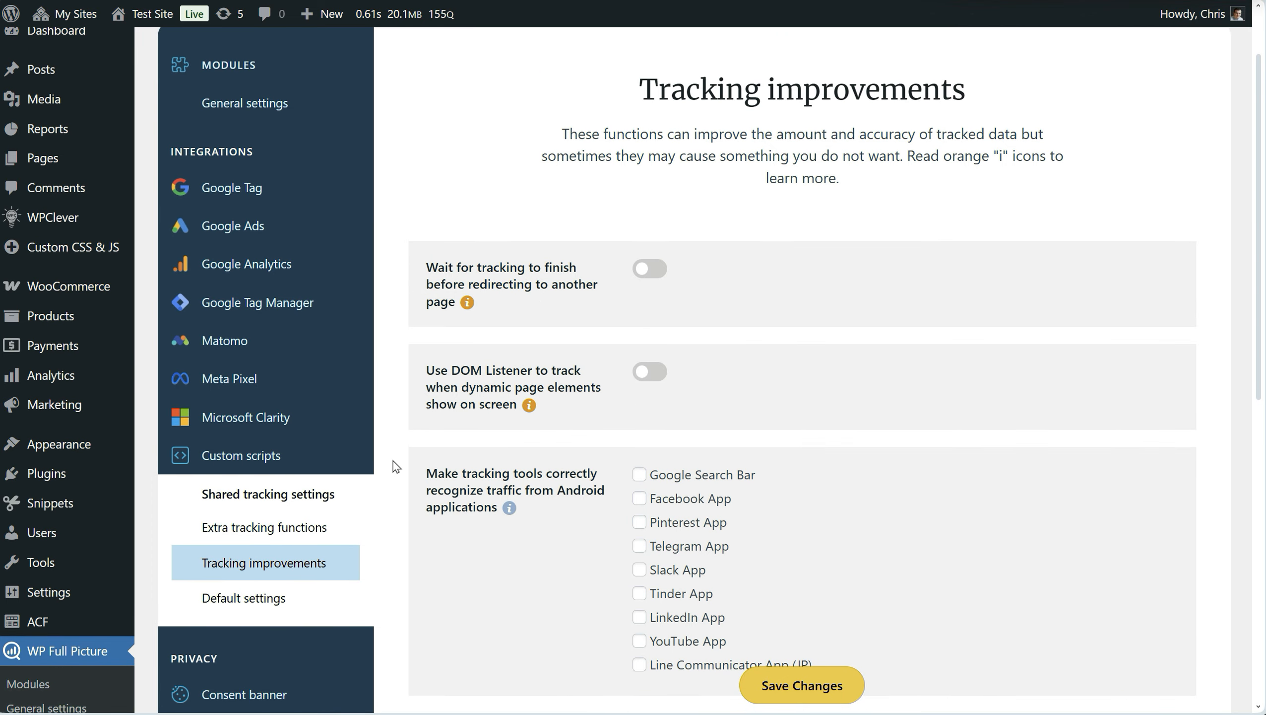
left_click(287, 607)
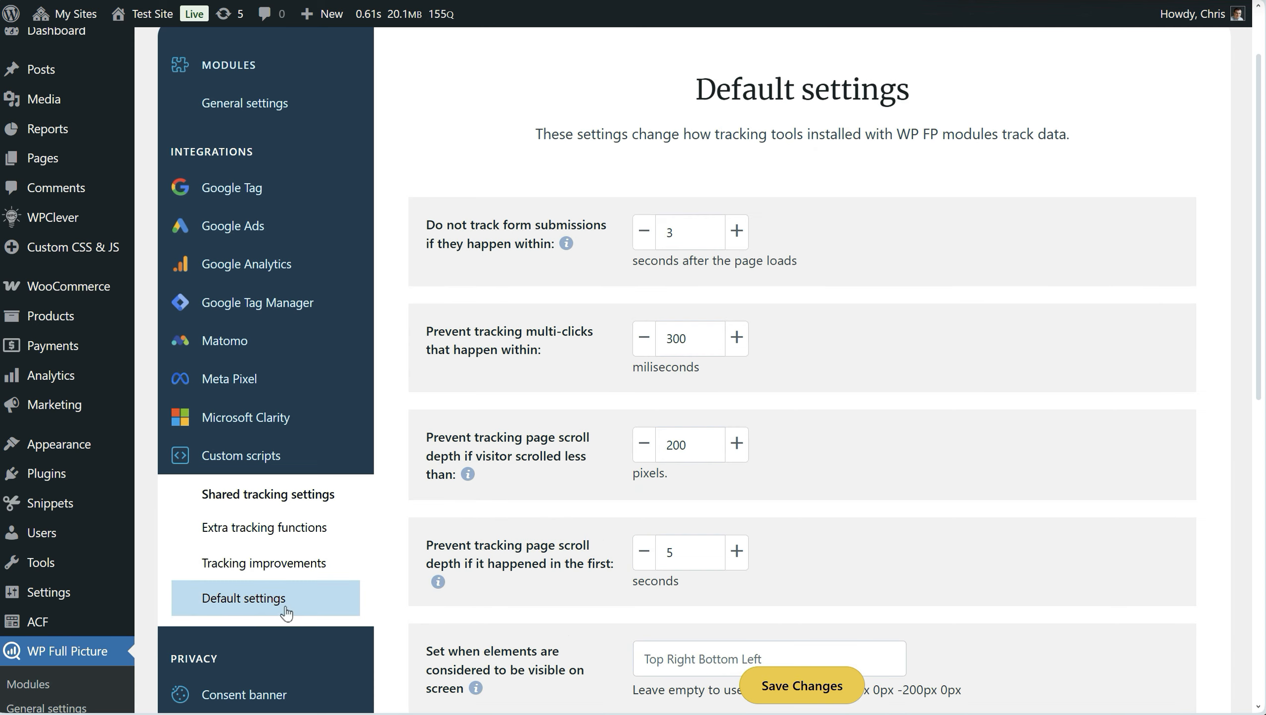
scroll(372, 593, "down", 3)
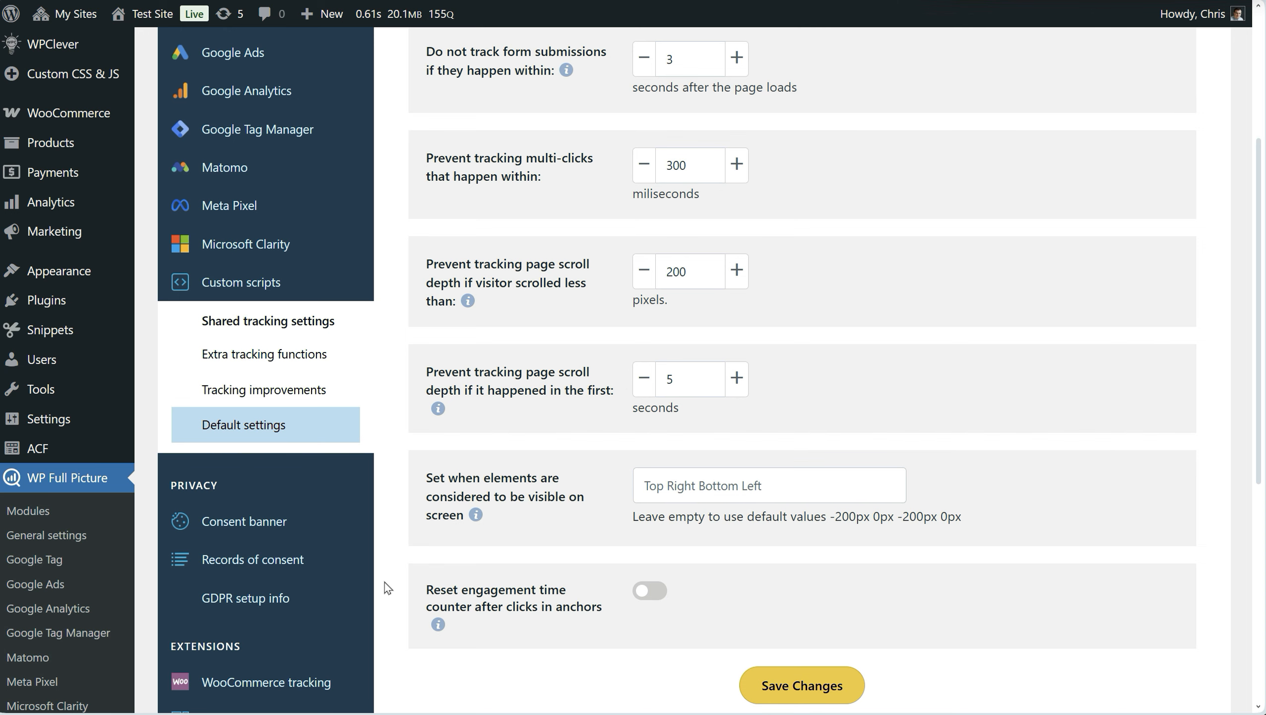
Examine the consent banner's main settings and its options for controlling tracking tools.
left_click(352, 533)
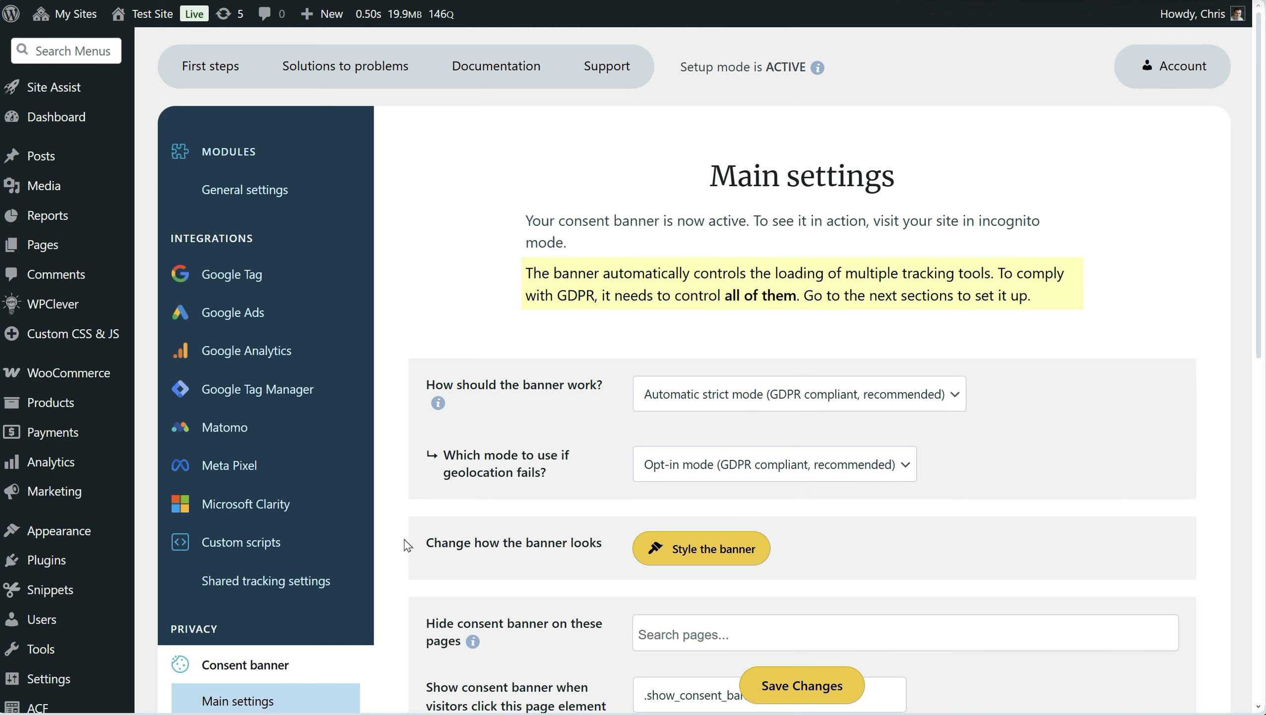
scroll(404, 540, "down", 2)
scroll(404, 540, "up", 1)
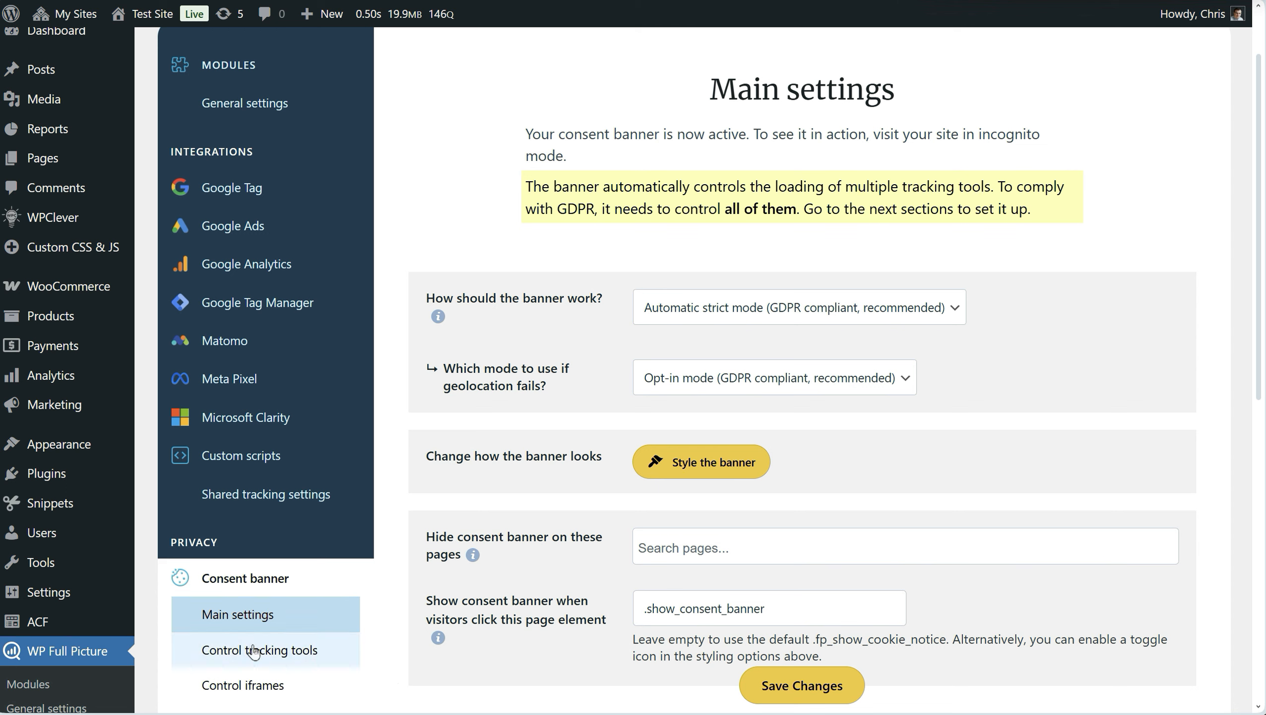
left_click(345, 661)
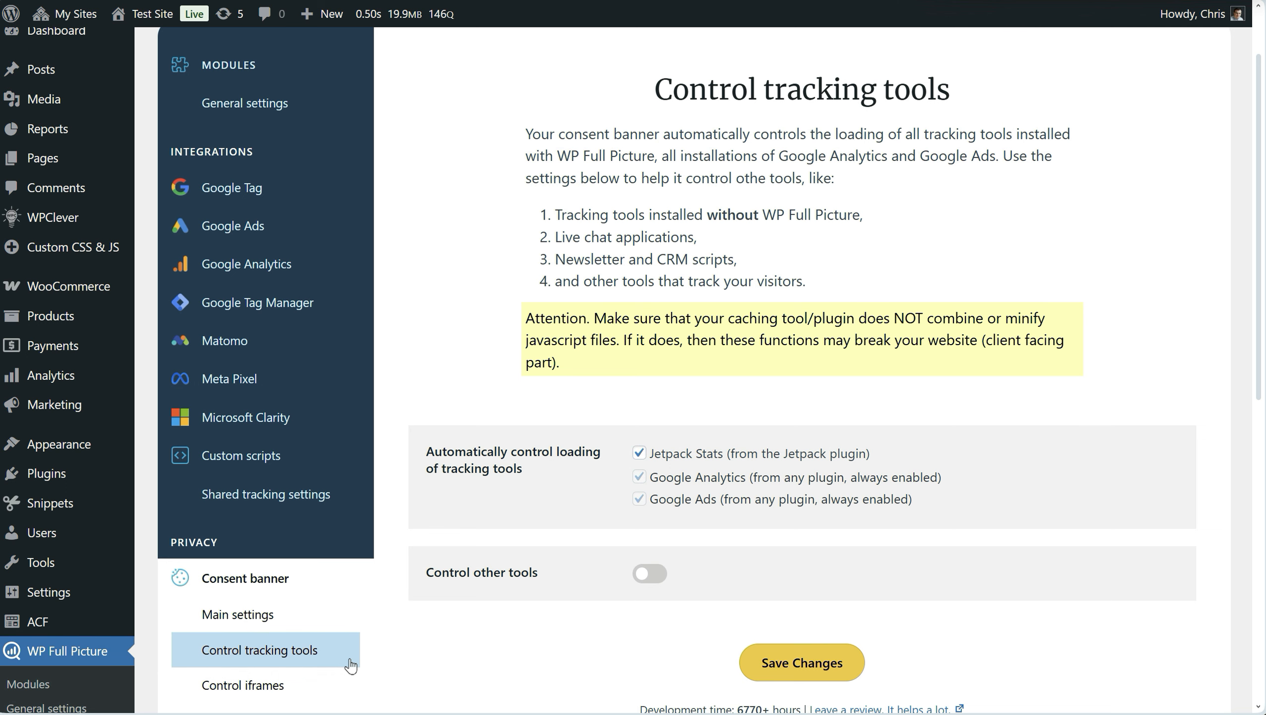
left_click(222, 620)
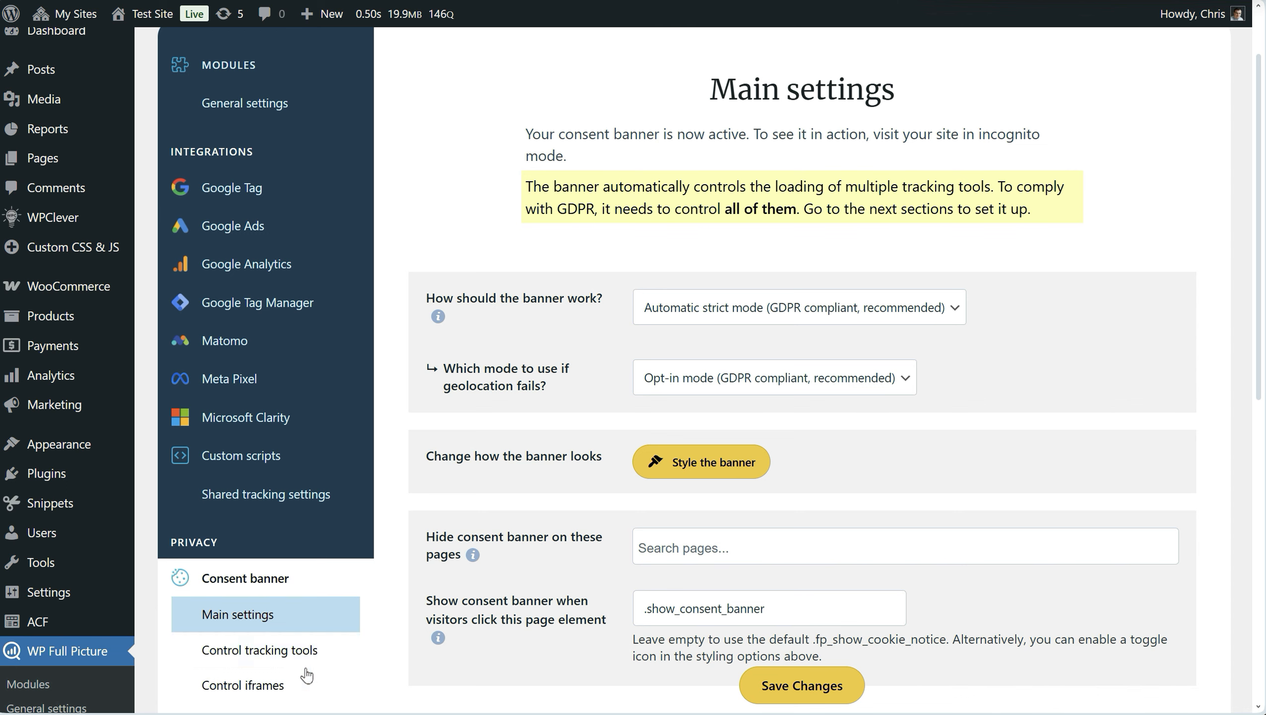
scroll(411, 637, "down", 2)
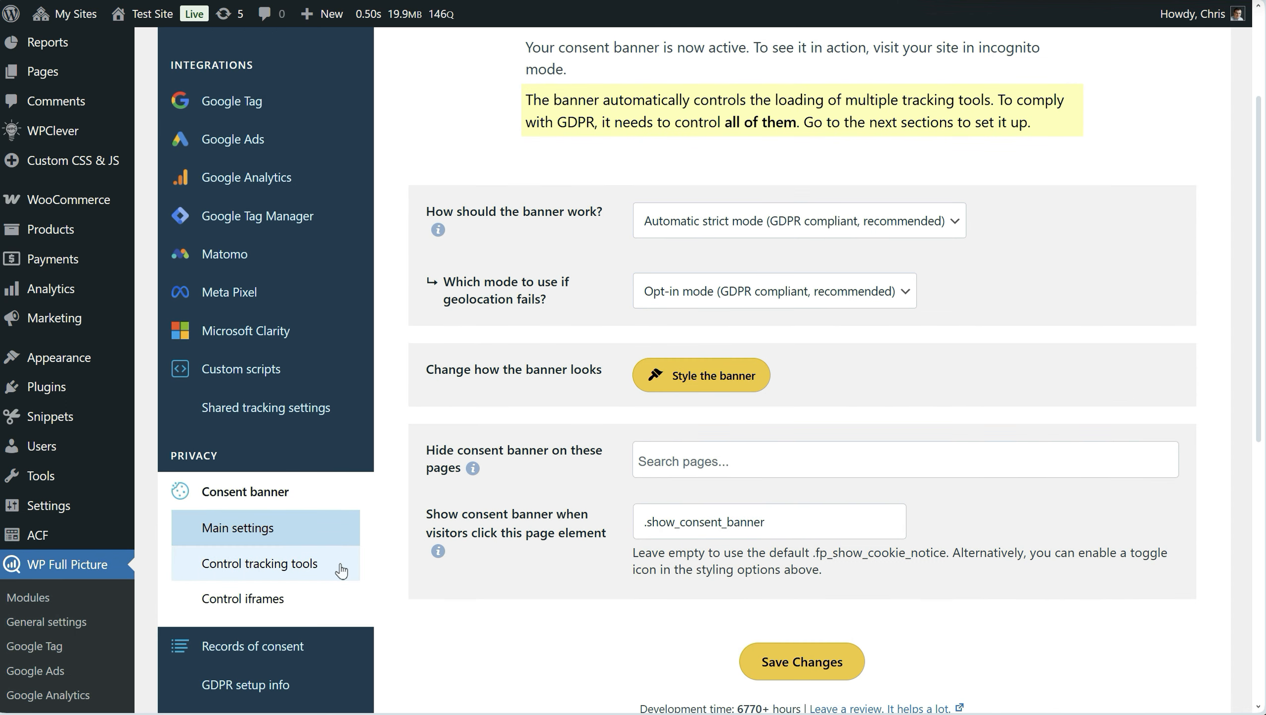
left_click(341, 569)
scroll(454, 608, "up", 2)
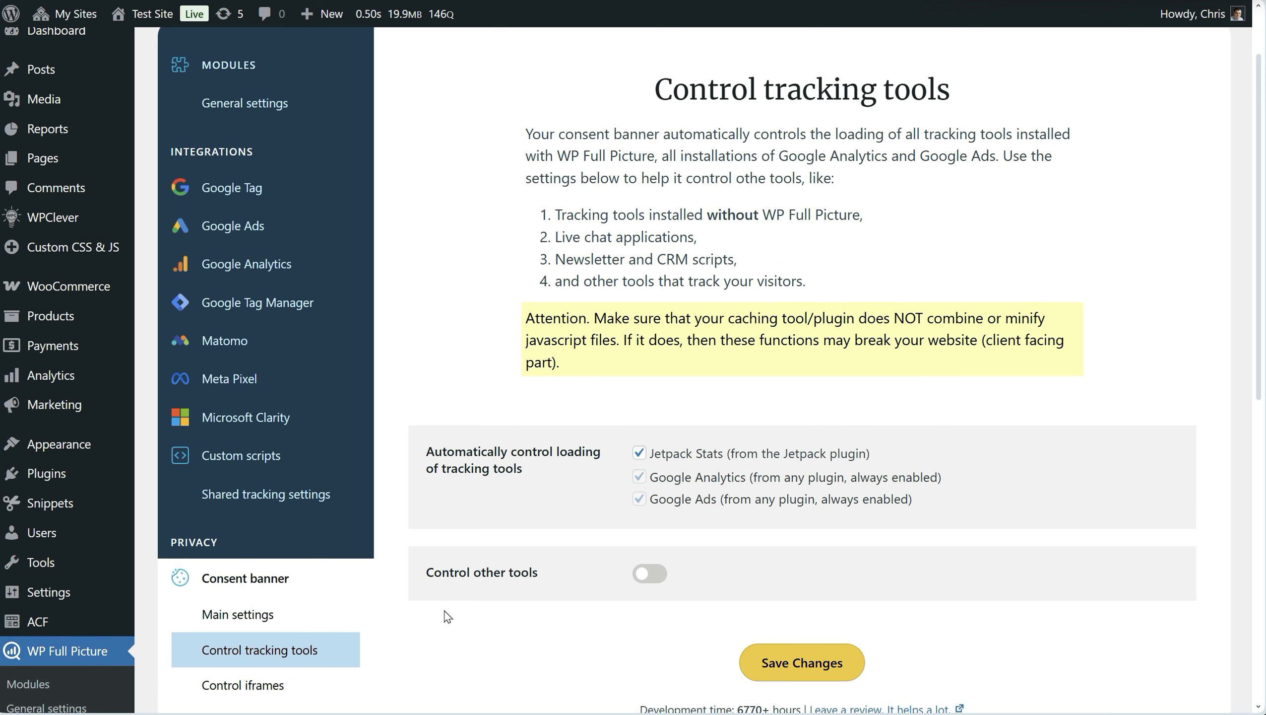
Enable Control other tools to inspect its tool fields and disable it again.
left_click(650, 573)
scroll(646, 581, "down", 4)
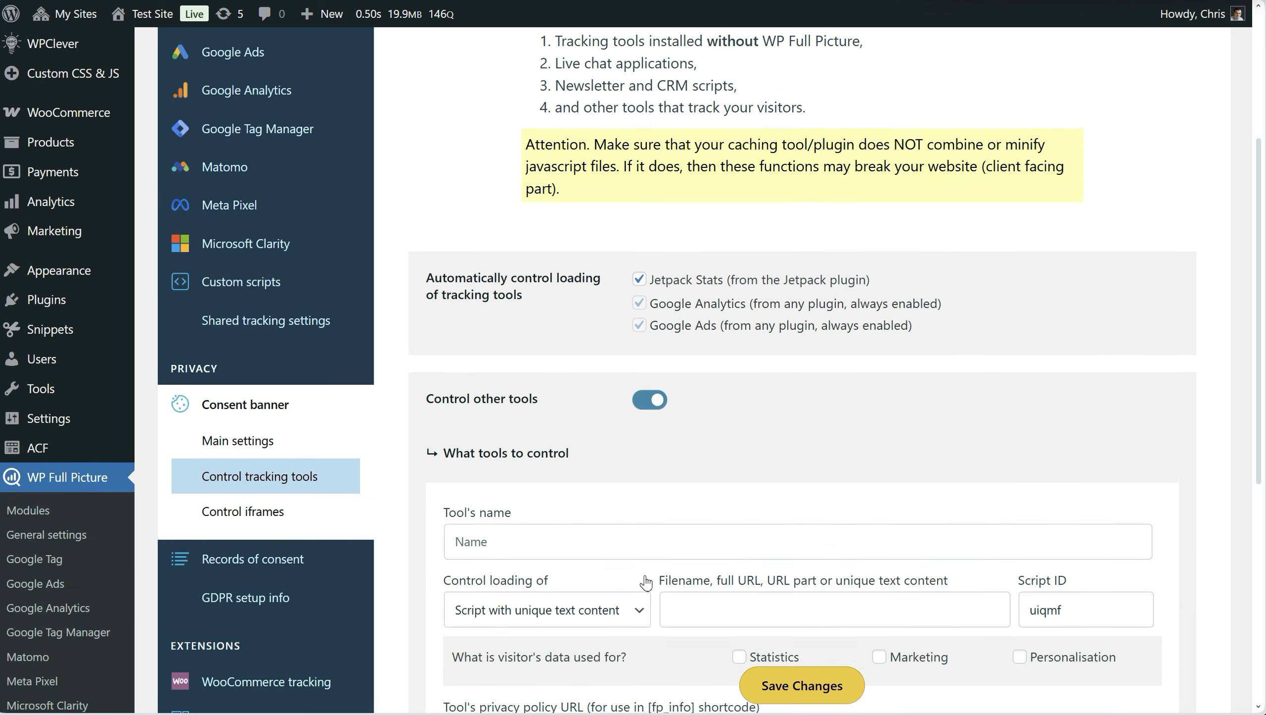
left_click(649, 399)
scroll(517, 564, "up", 4)
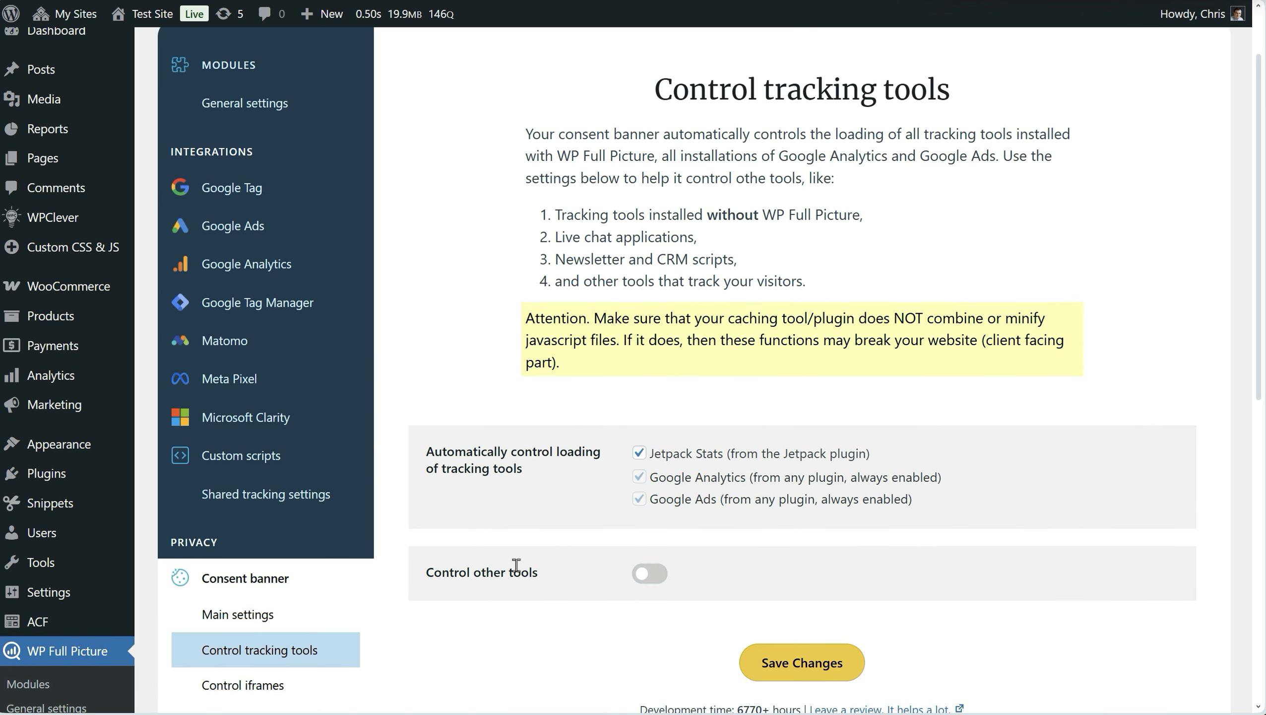
Try to open the Records of consent settings.
scroll(385, 572, "down", 6)
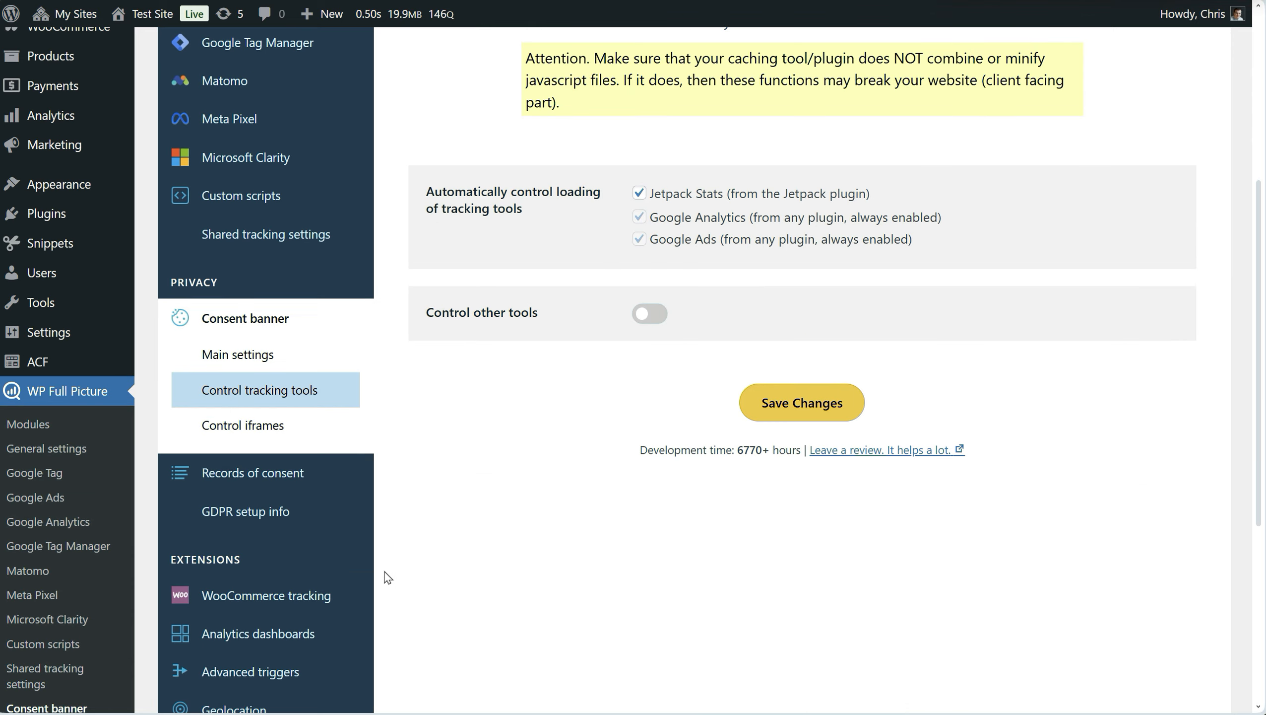
left_click(343, 476)
key("Escape")
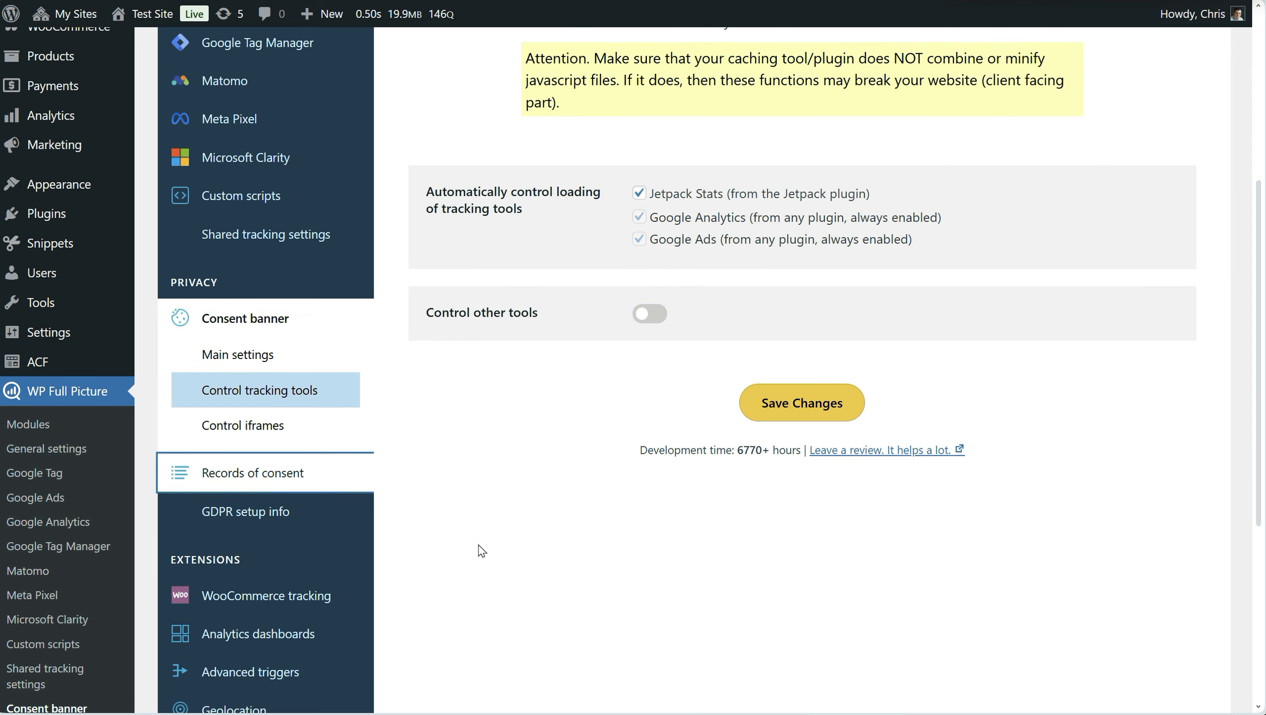
Review the Records of consent settings, covering proof storage, the recipient email address, sending frequency and bot traffic filtering.
scroll(381, 584, "down", 5)
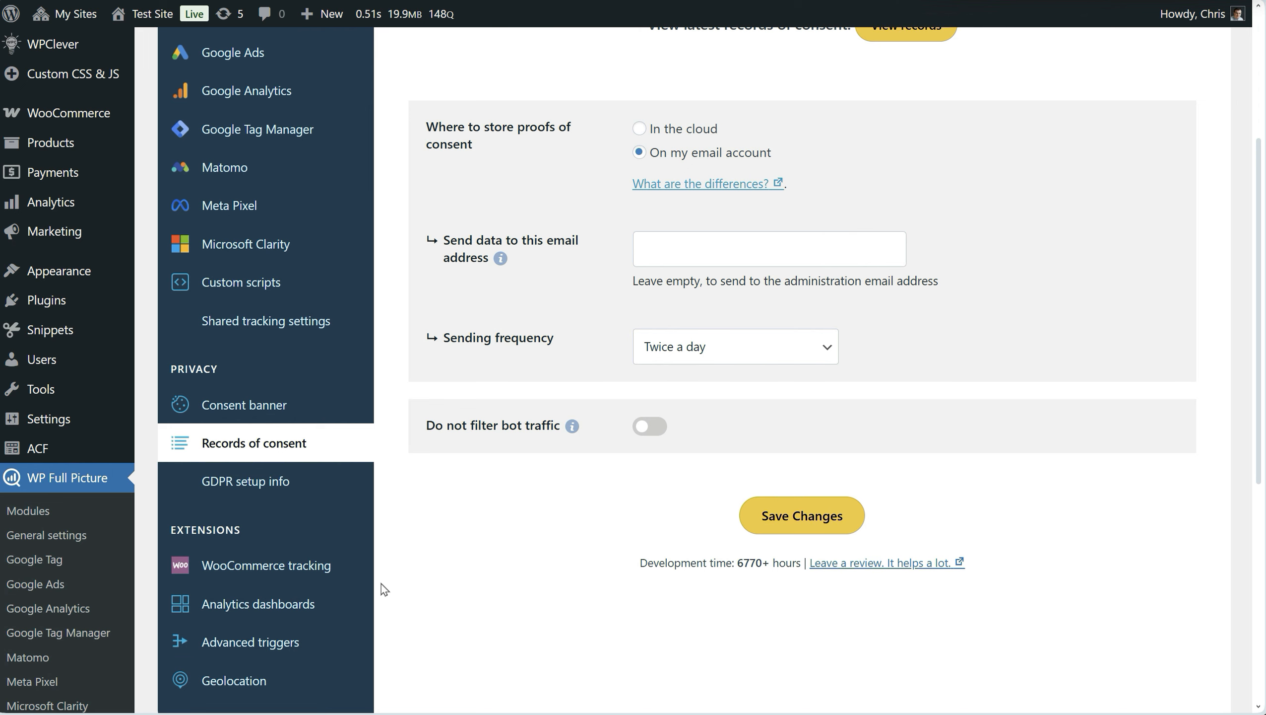
scroll(383, 493, "up", 3)
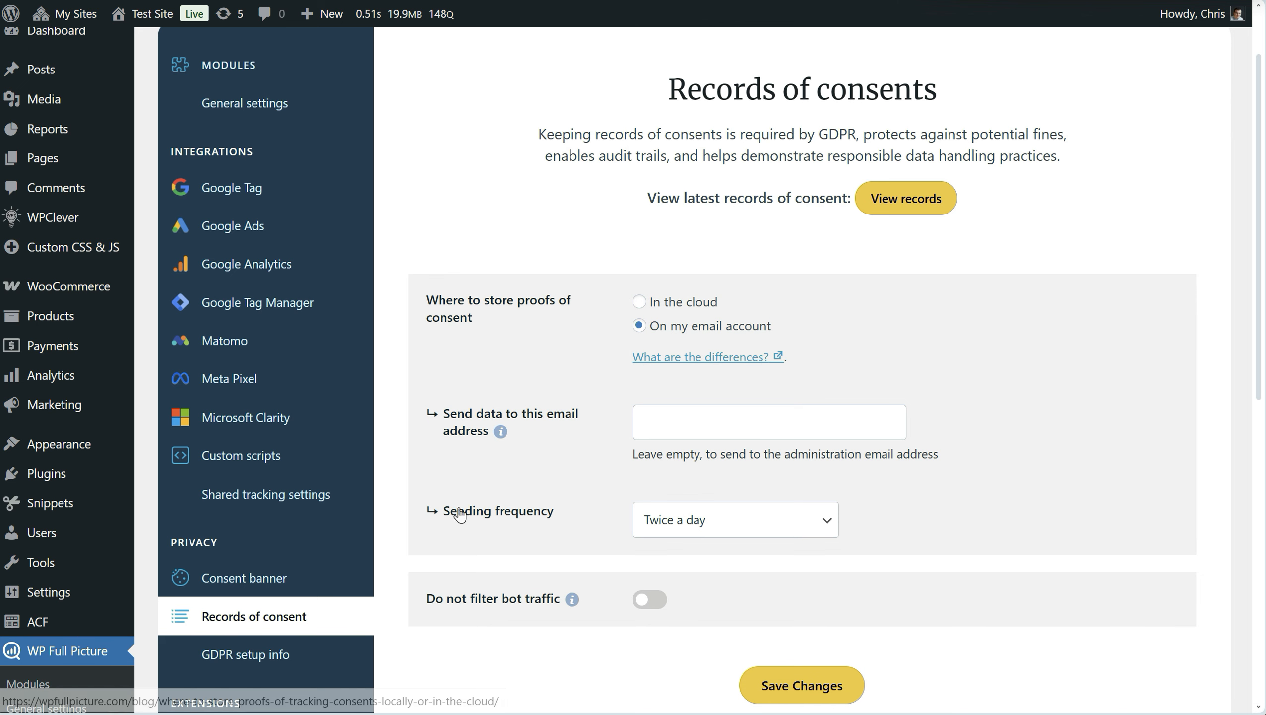
scroll(395, 525, "down", 3)
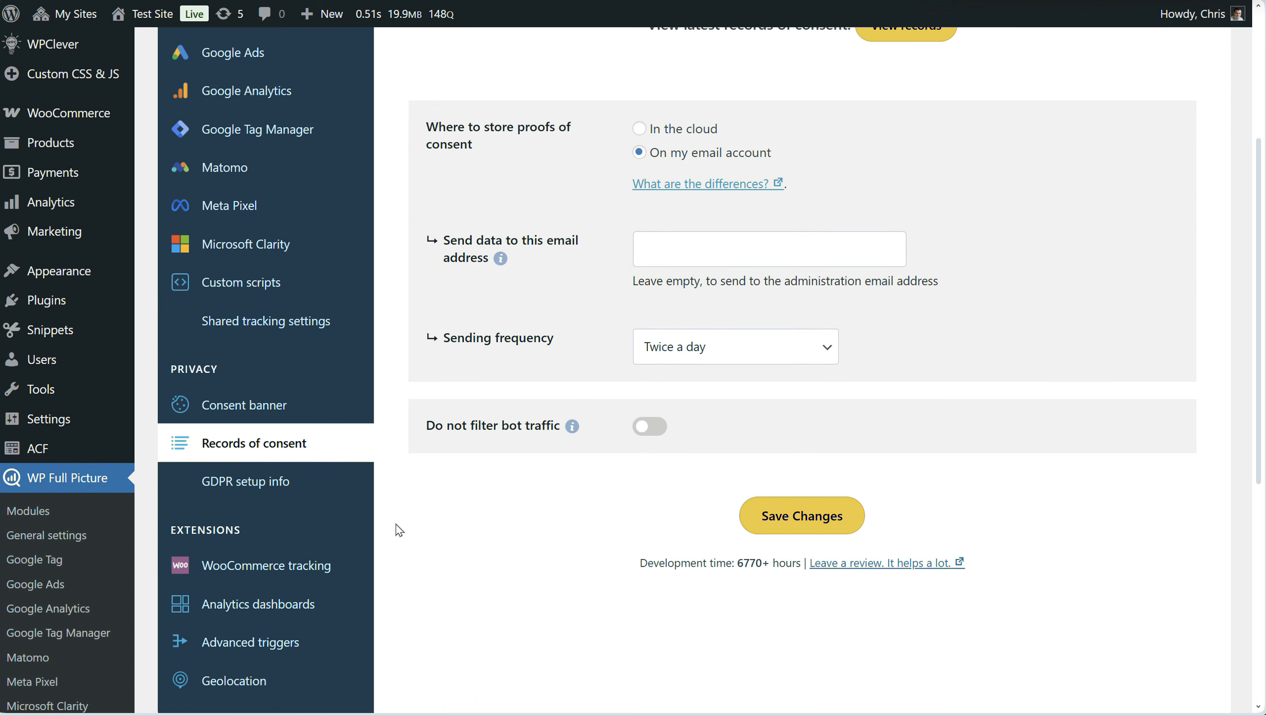
Open the GDPR setup info and read its guidance from the consent banner to tracking tools installed with other plugins.
left_click(294, 486)
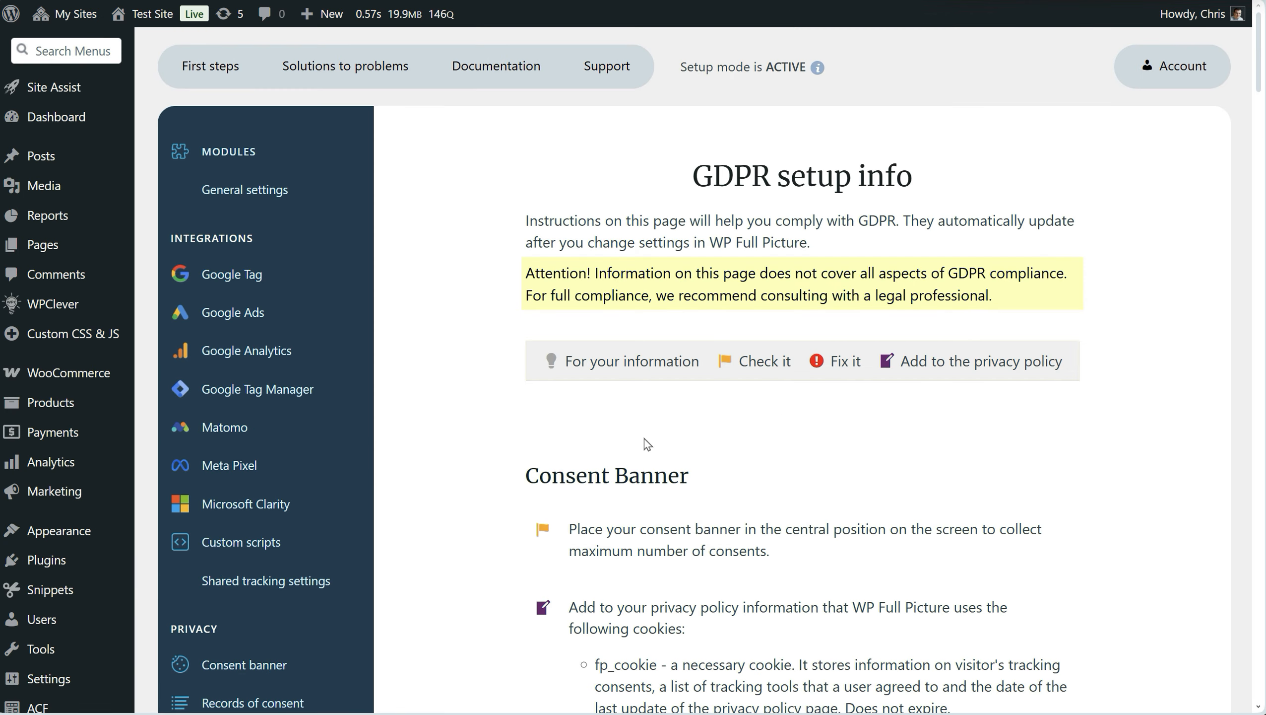
scroll(1087, 412, "down", 6)
scroll(1089, 389, "down", 9)
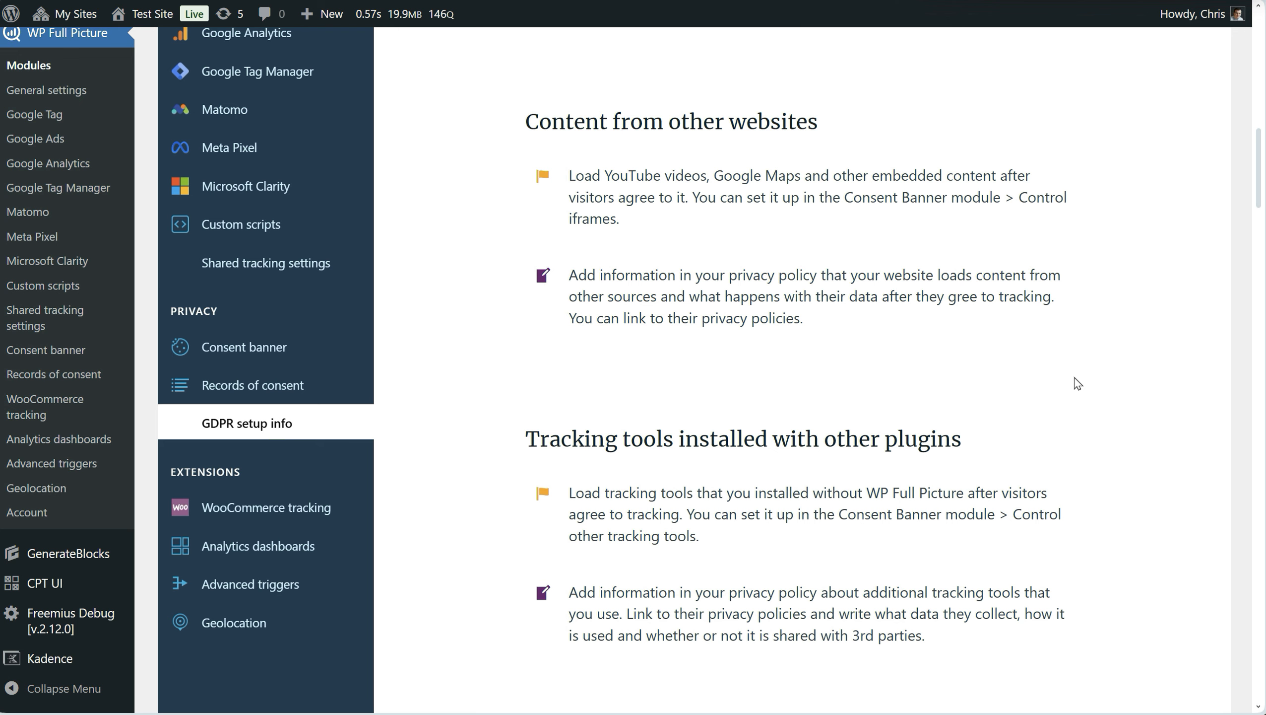
Open the WooCommerce tracking extension and review its basic settings, including the tracking of variable products and product views.
left_click(347, 511)
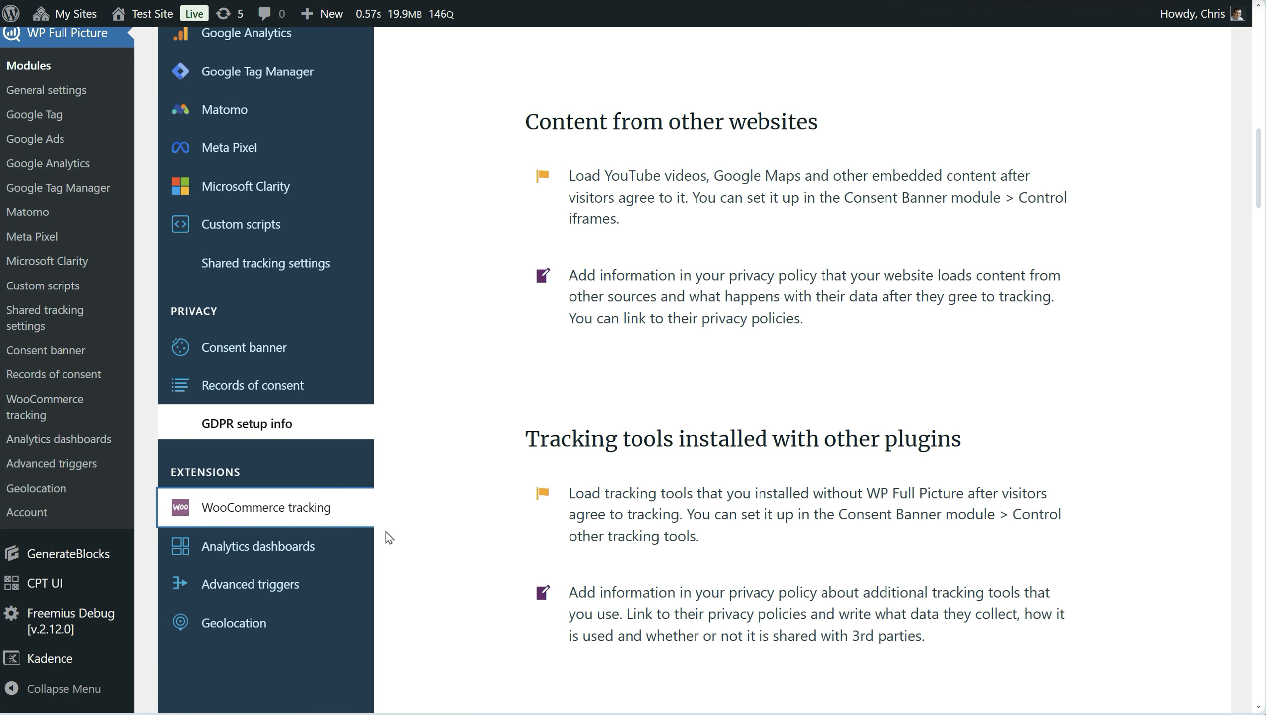
scroll(386, 535, "down", 8)
scroll(386, 536, "up", 1)
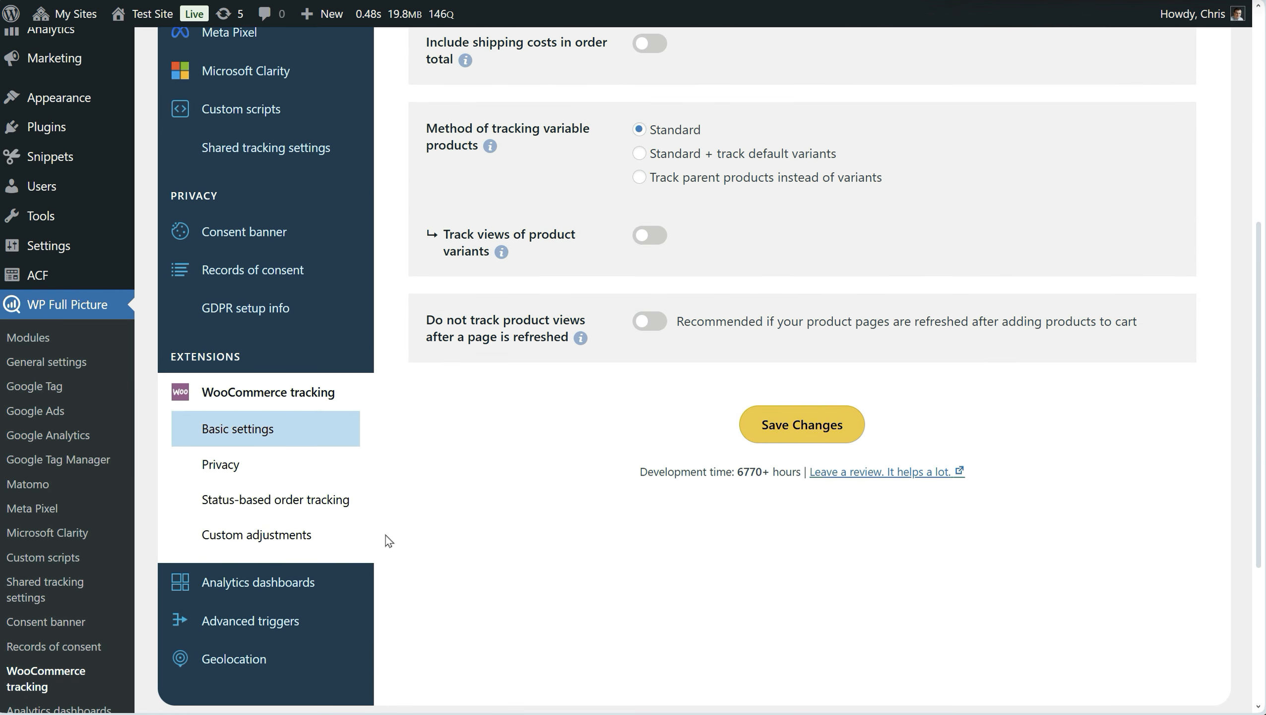
Examine the WooCommerce tracking privacy settings for consent-based Order Attribution.
left_click(274, 474)
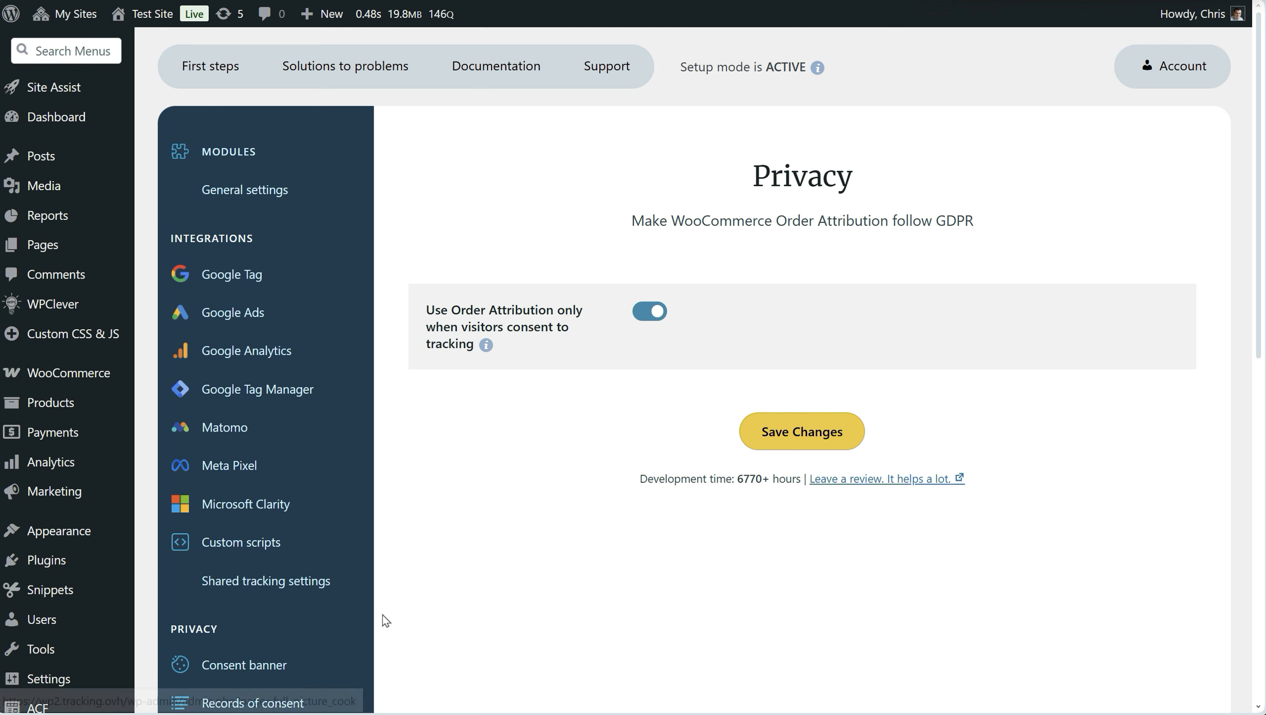
scroll(385, 621, "down", 5)
scroll(385, 620, "down", 2)
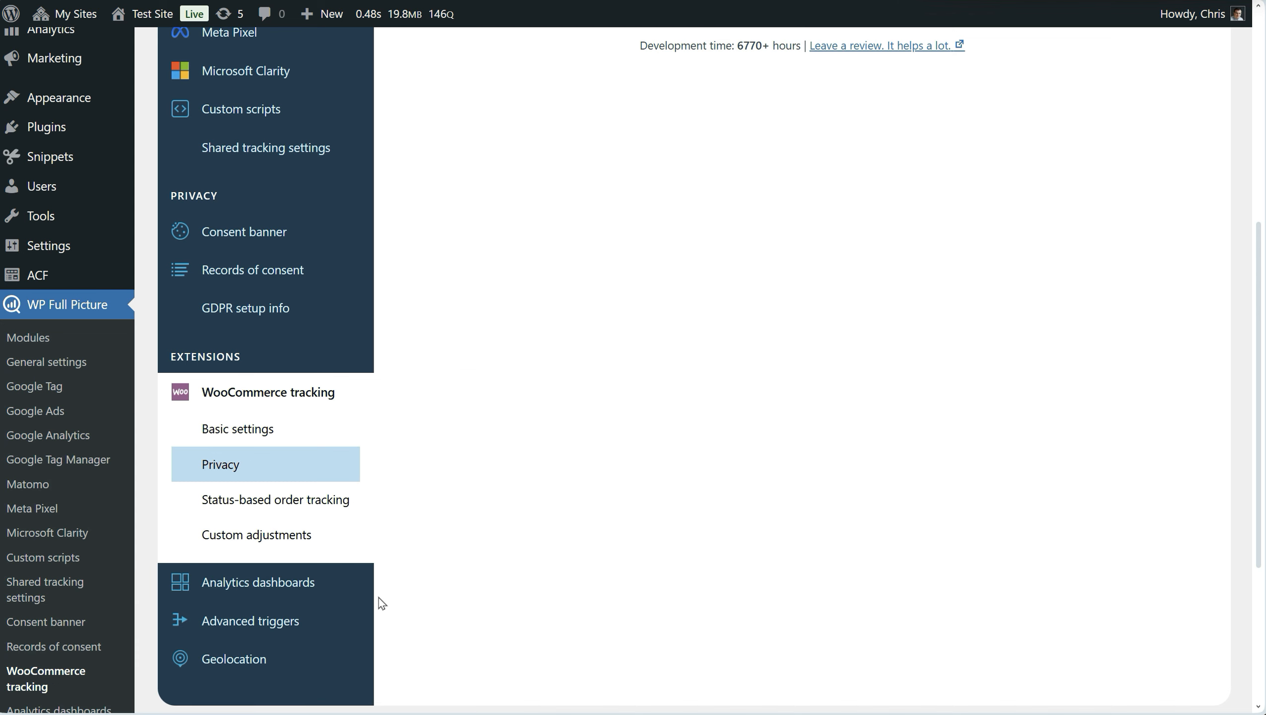
scroll(379, 596, "up", 5)
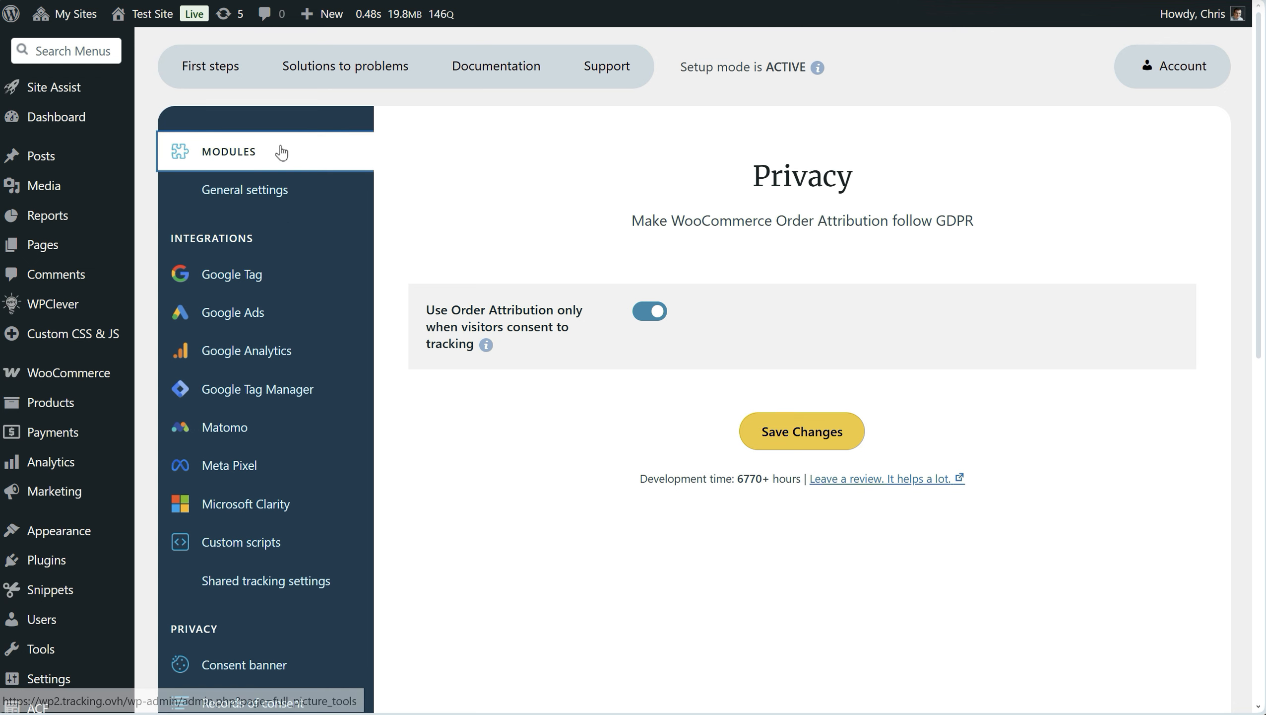